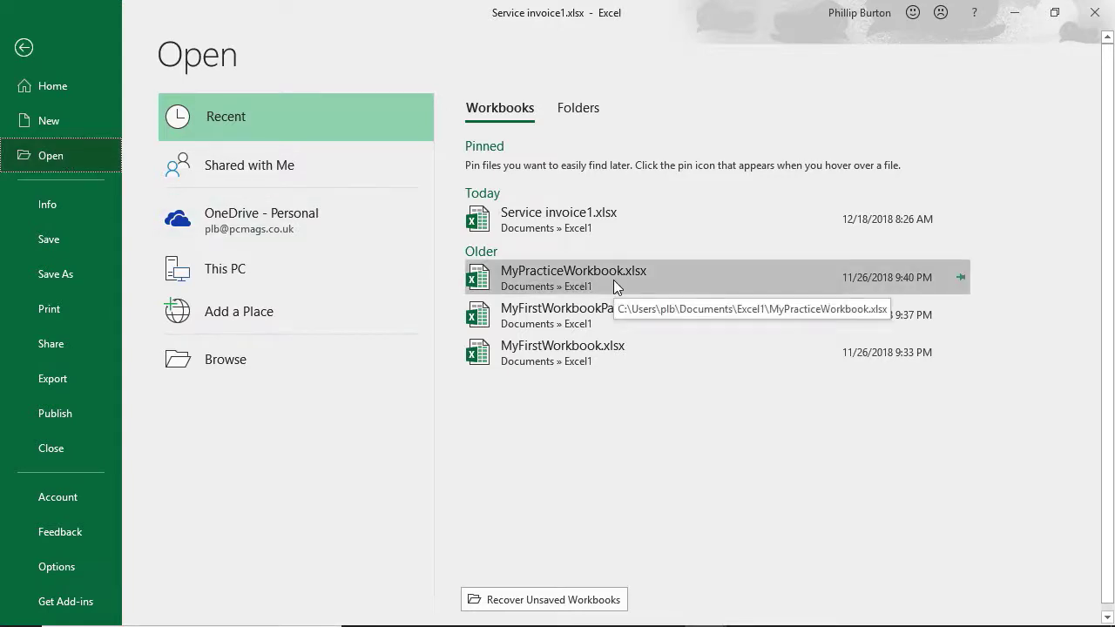
Step: Open the recent workbook MyFirstWorkbook.xlsx for a look and close it again
click(571, 350)
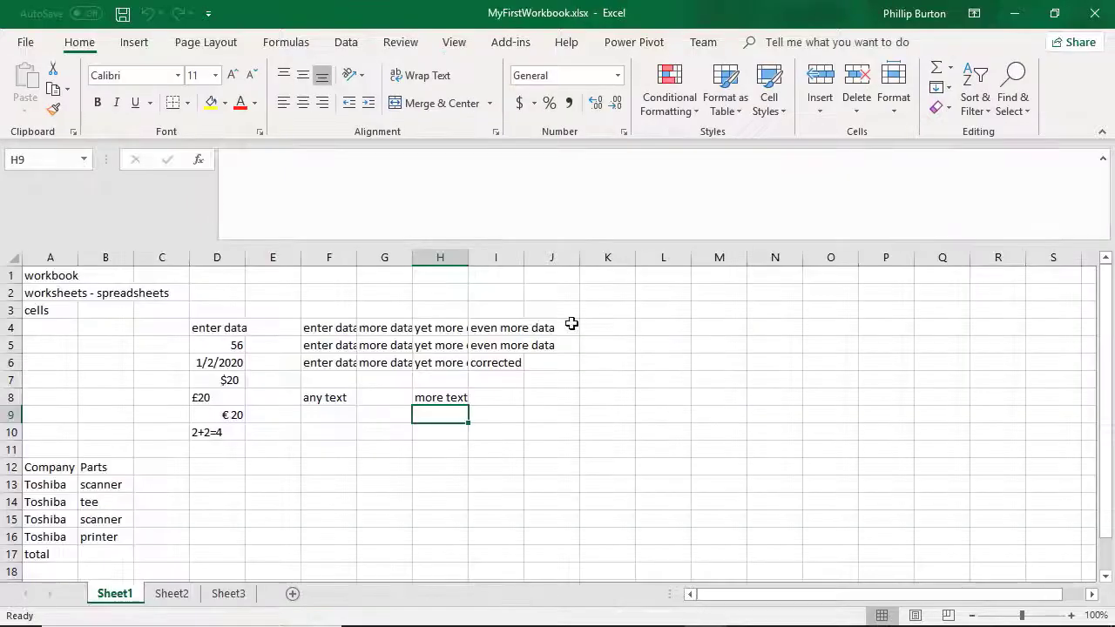
click(1095, 13)
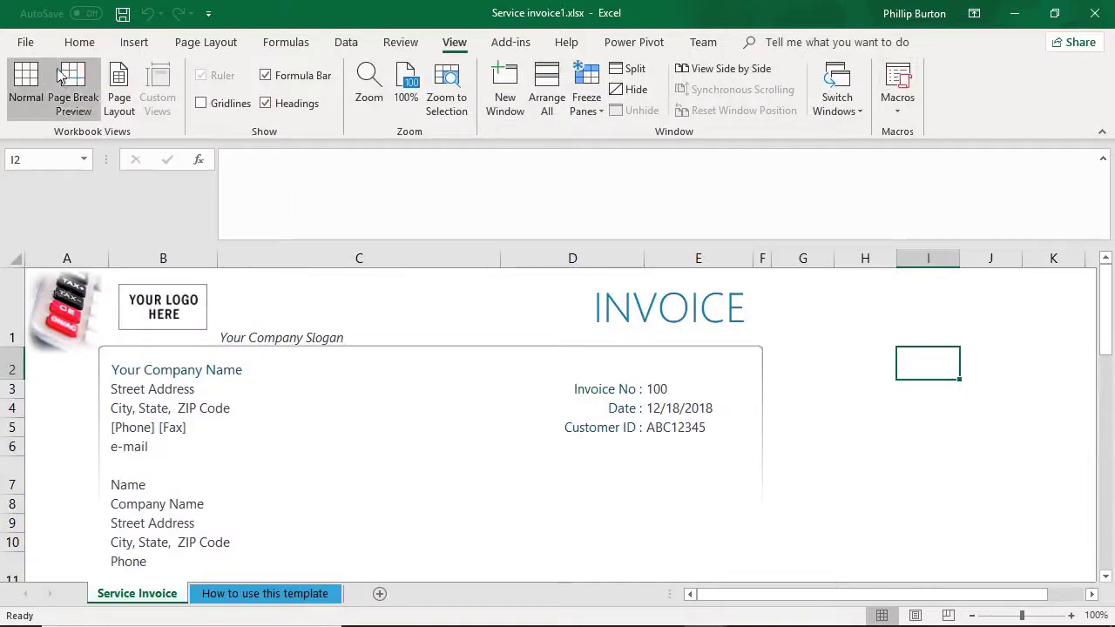
Step: Browse for a file to open in the Level 1 Session 2 folder and enlarge the Open dialog
click(25, 42)
click(40, 157)
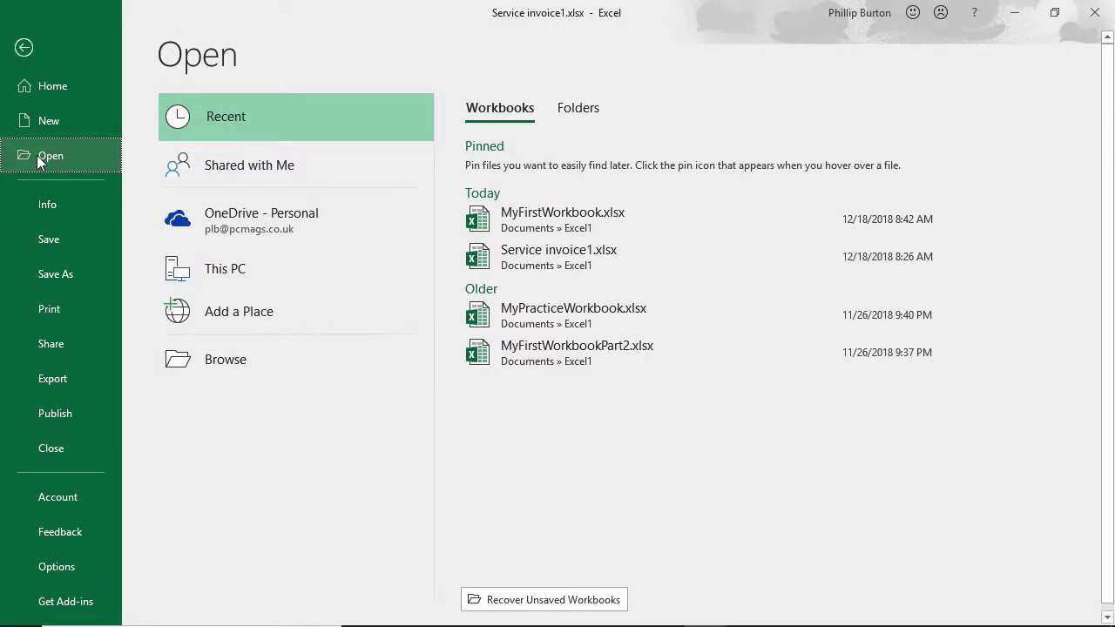
click(280, 359)
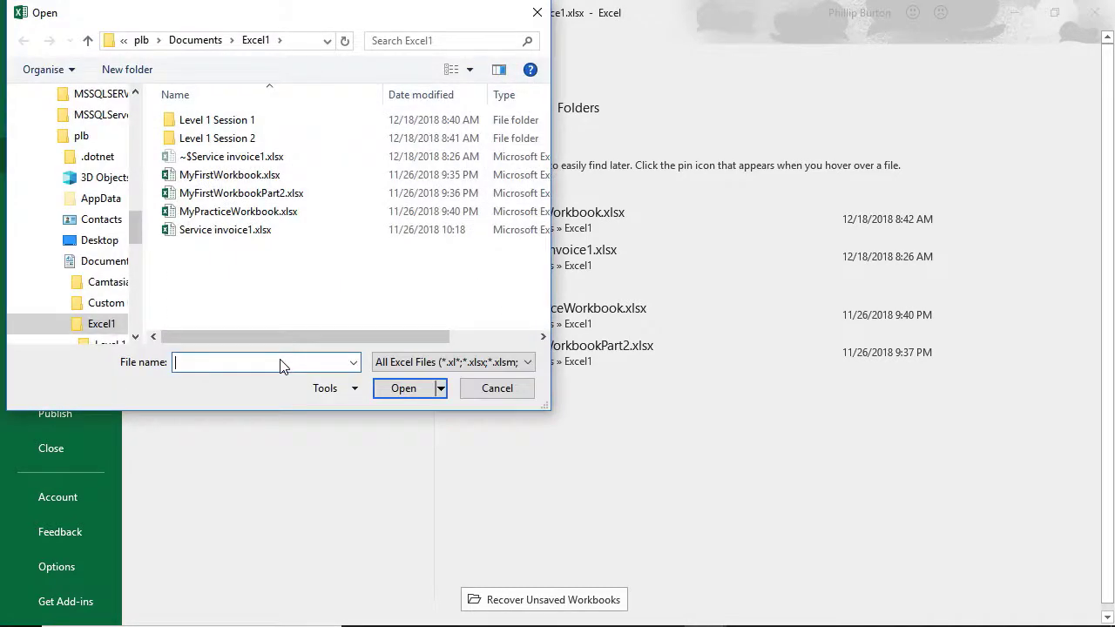
double_click(243, 141)
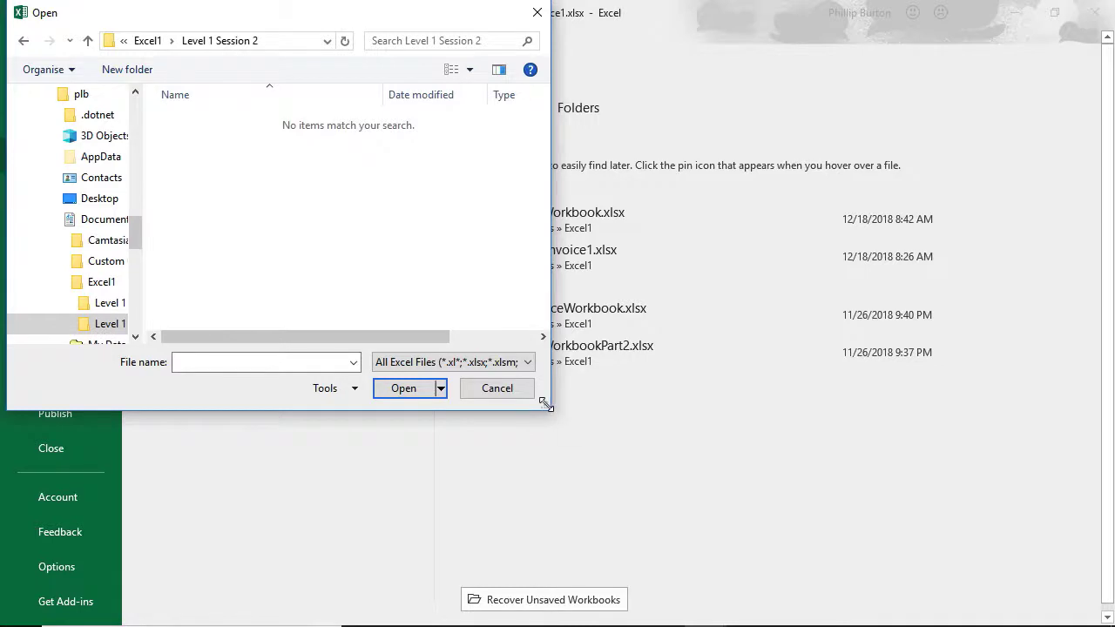
drag(547, 407, 1050, 540)
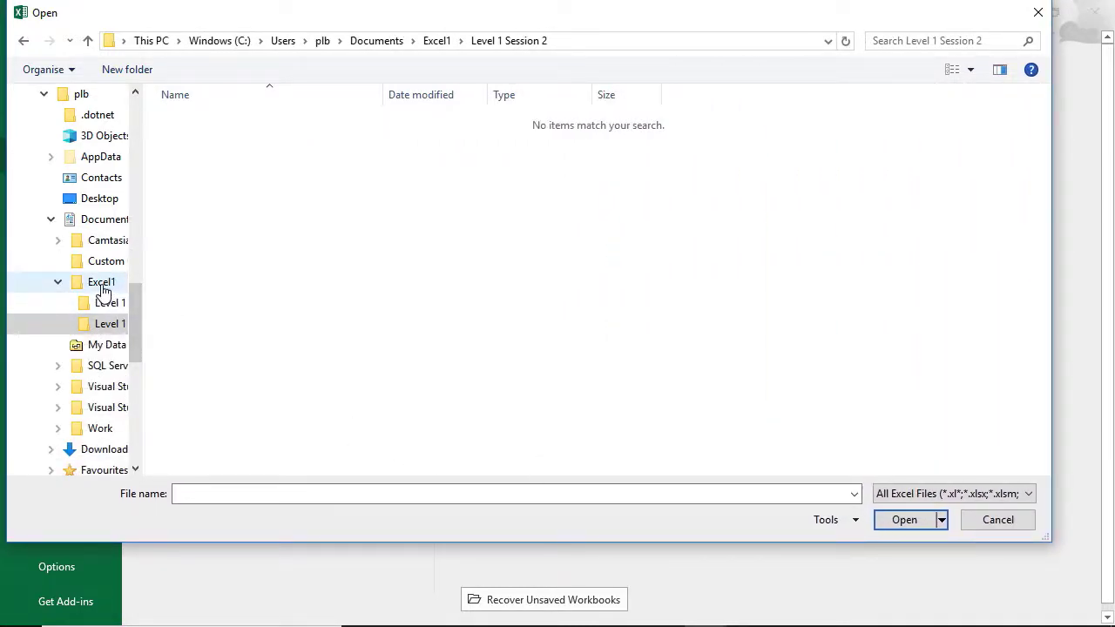
Step: Open MyPracticeWorkbook.xlsx from the Excel1 folder for a look and close it again
click(438, 44)
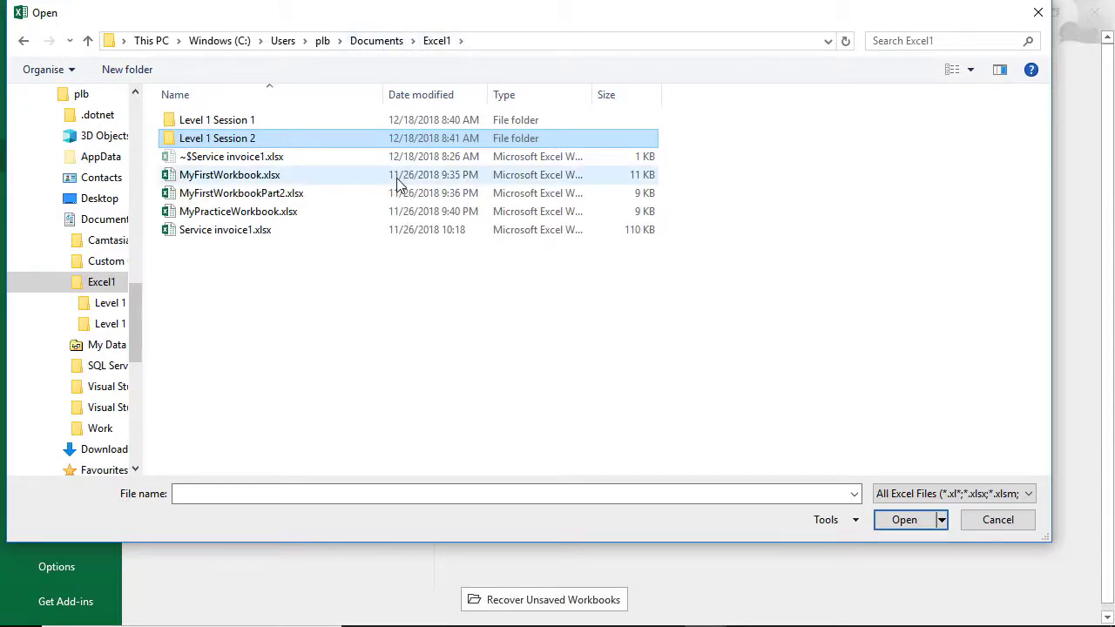
double_click(261, 215)
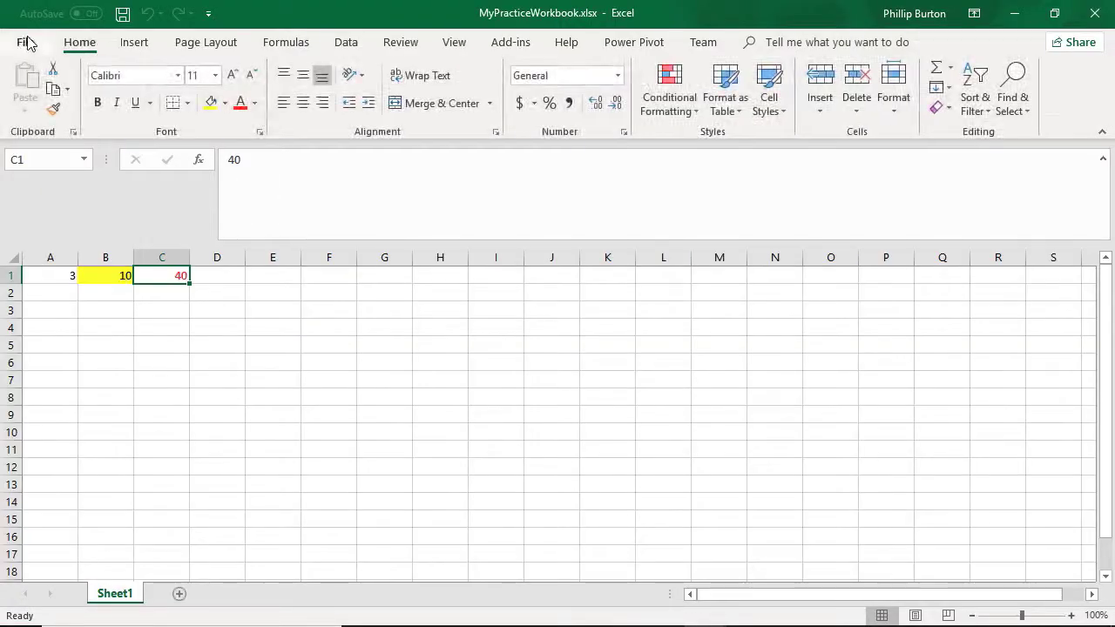
click(27, 44)
click(72, 447)
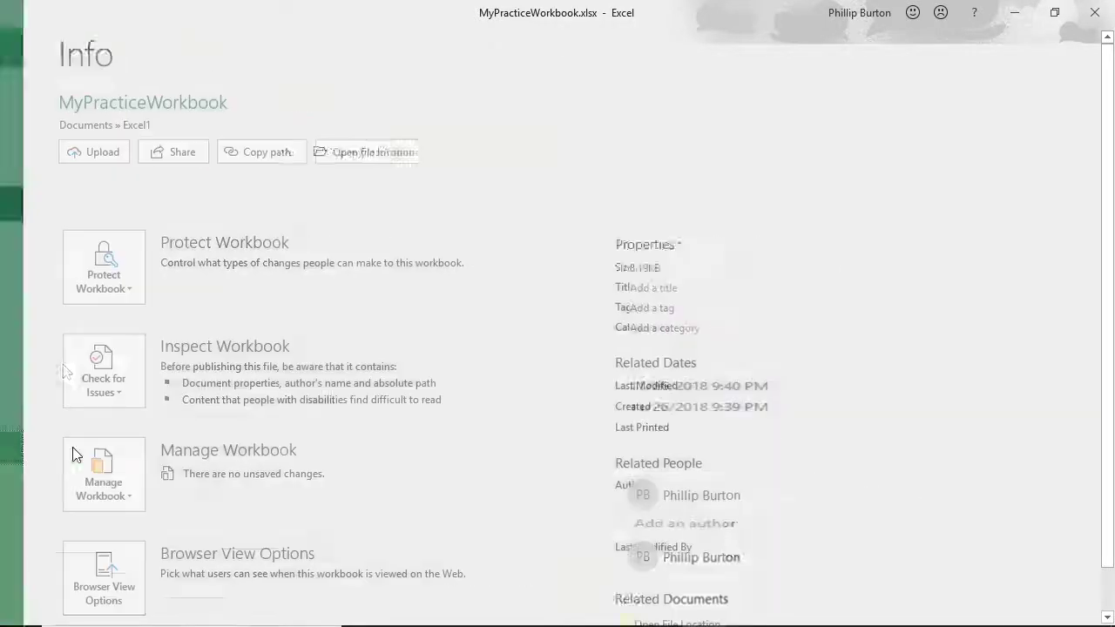
Step: Open MusicList.txt from the Level 1 Session 2 folder, with the file type filter set to All Files (*.*)
click(27, 44)
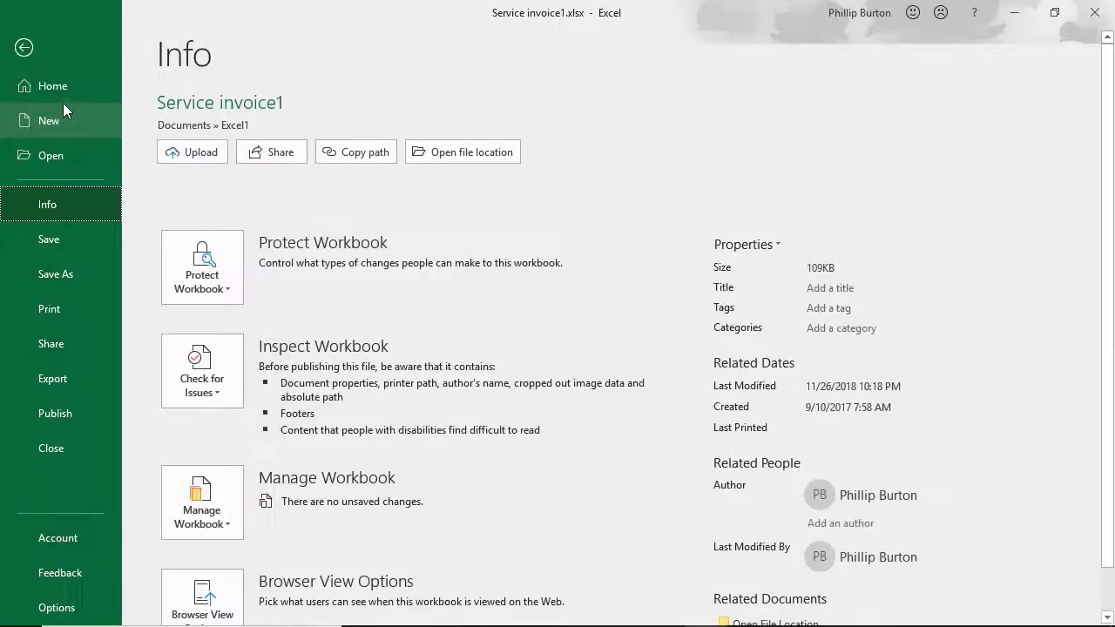
click(67, 154)
click(308, 357)
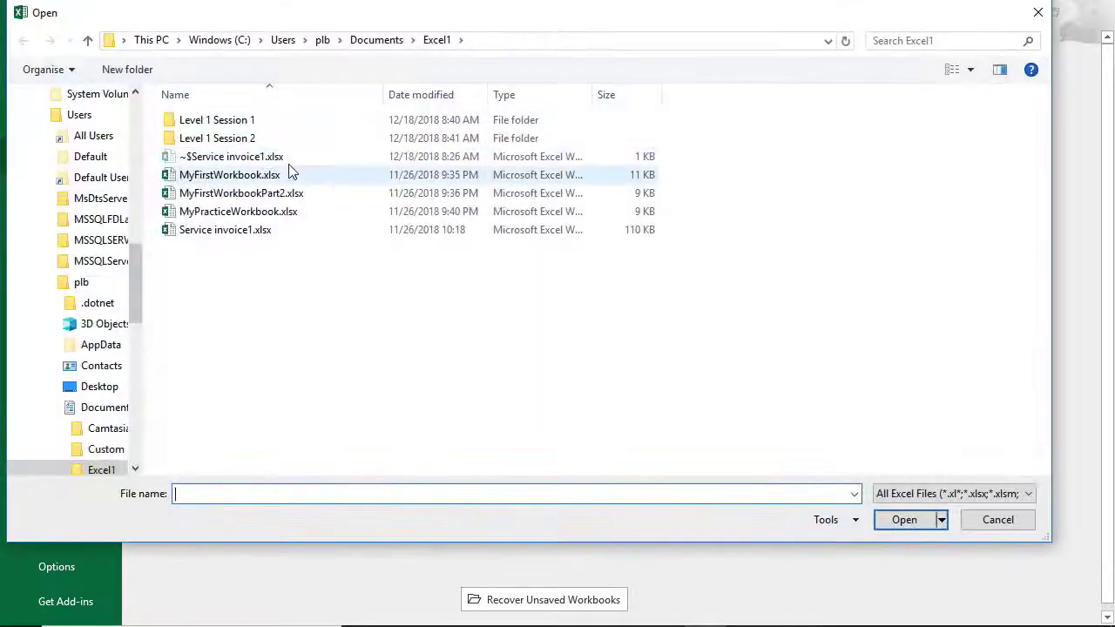
double_click(256, 139)
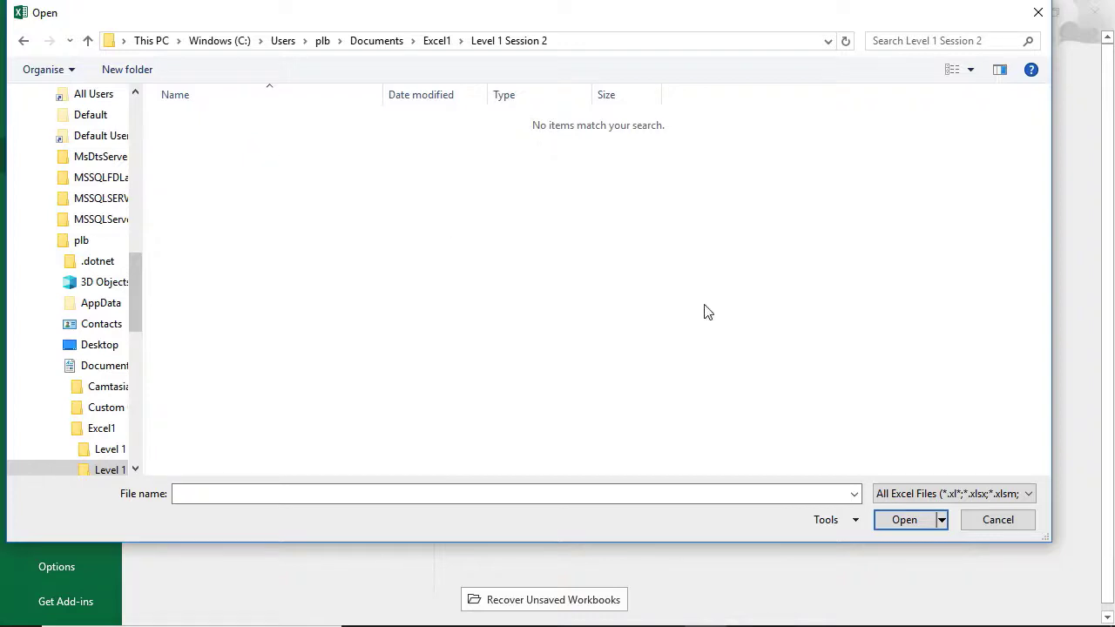
click(953, 495)
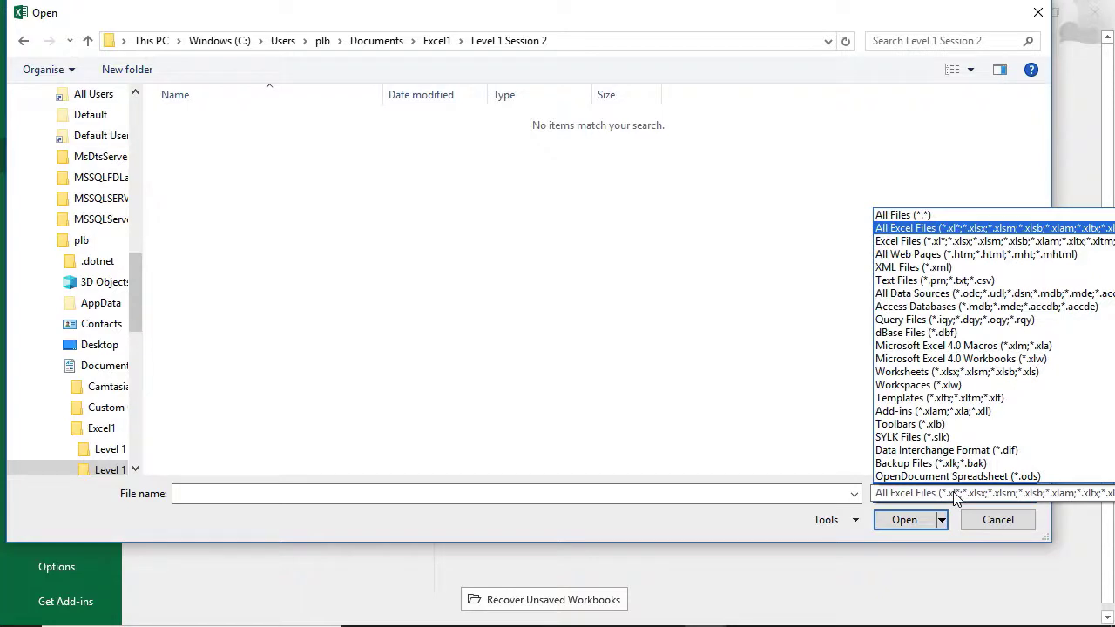
click(931, 216)
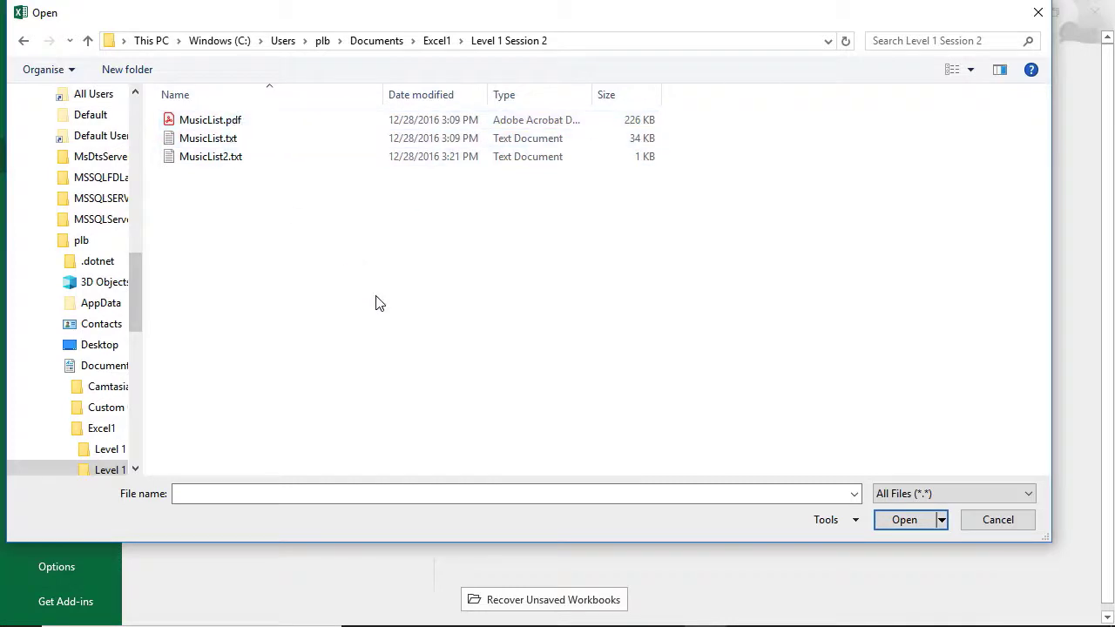
click(222, 142)
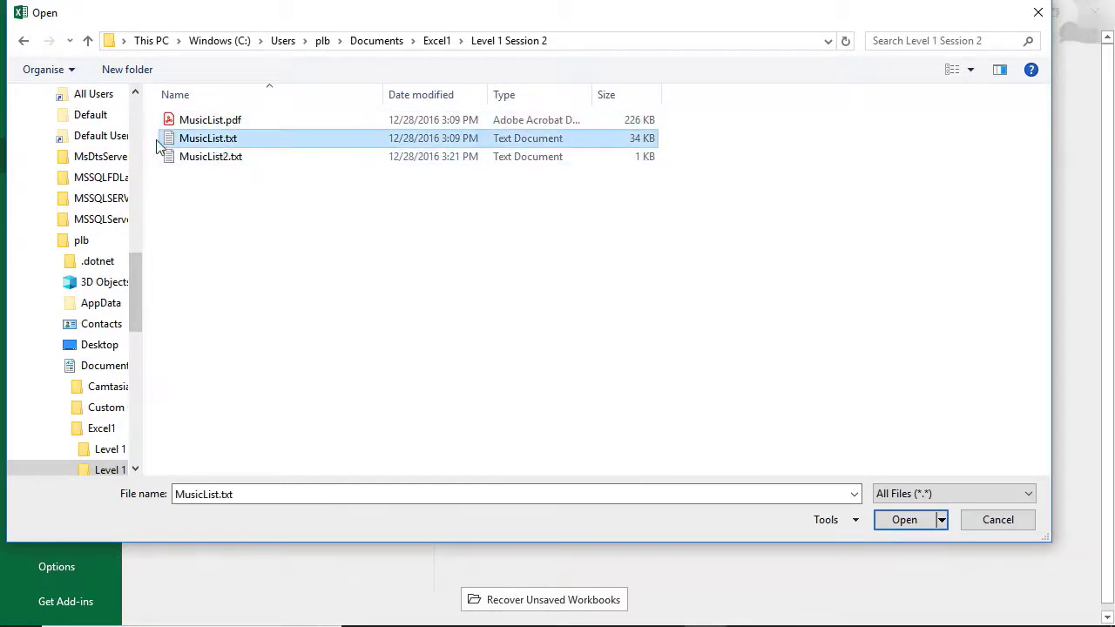
click(906, 521)
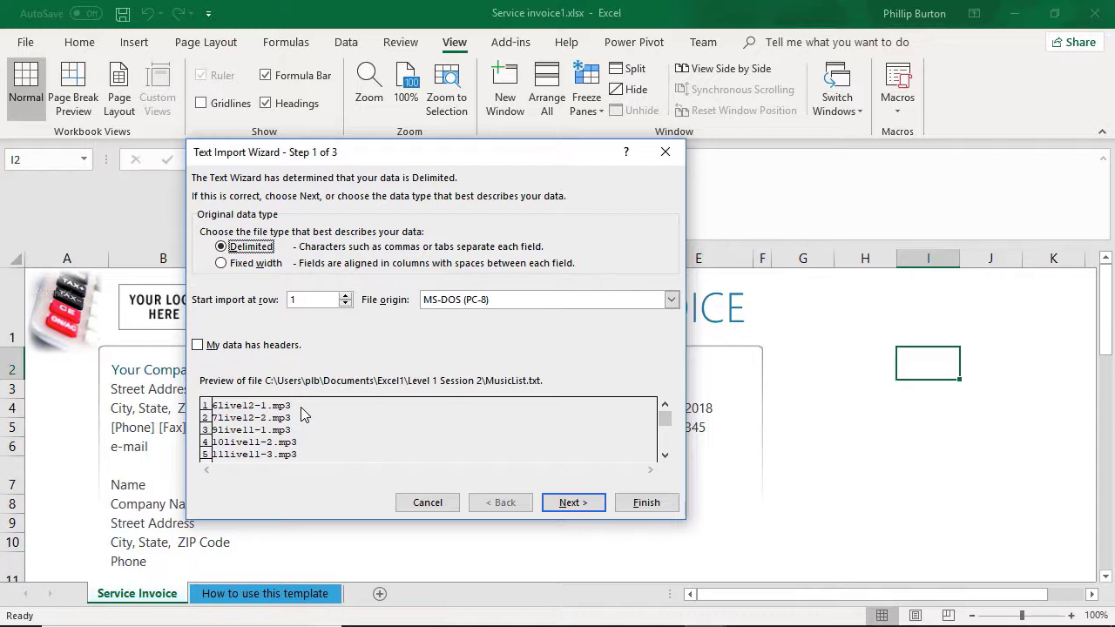
Step: Switch to a new Notepad window and widen it so that it fills the space beside the Text Import Wizard
click(174, 626)
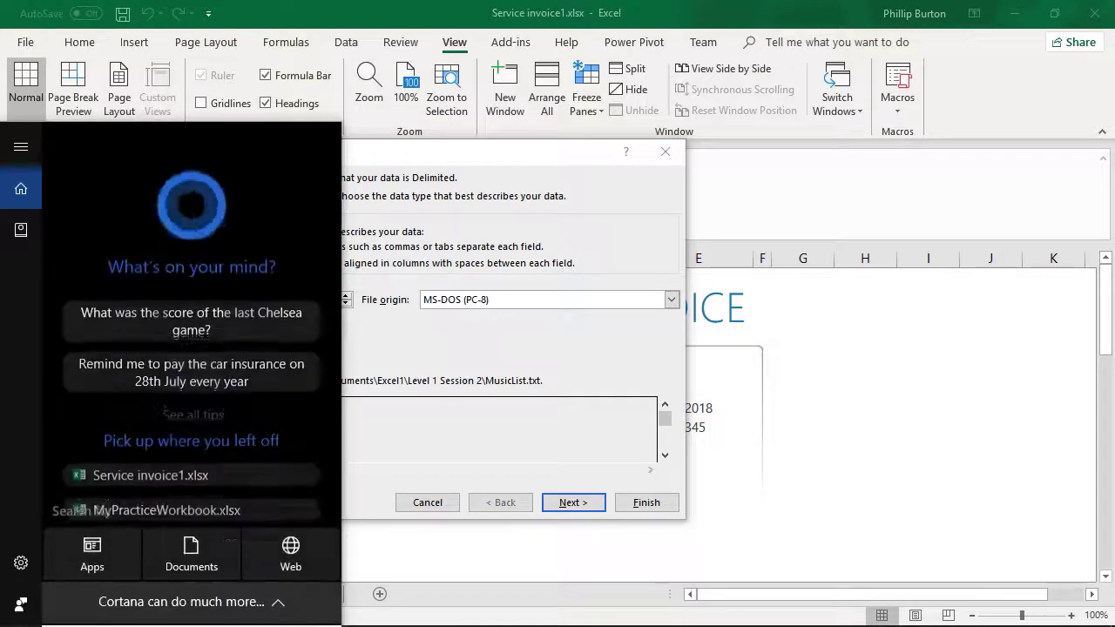
text(notep)
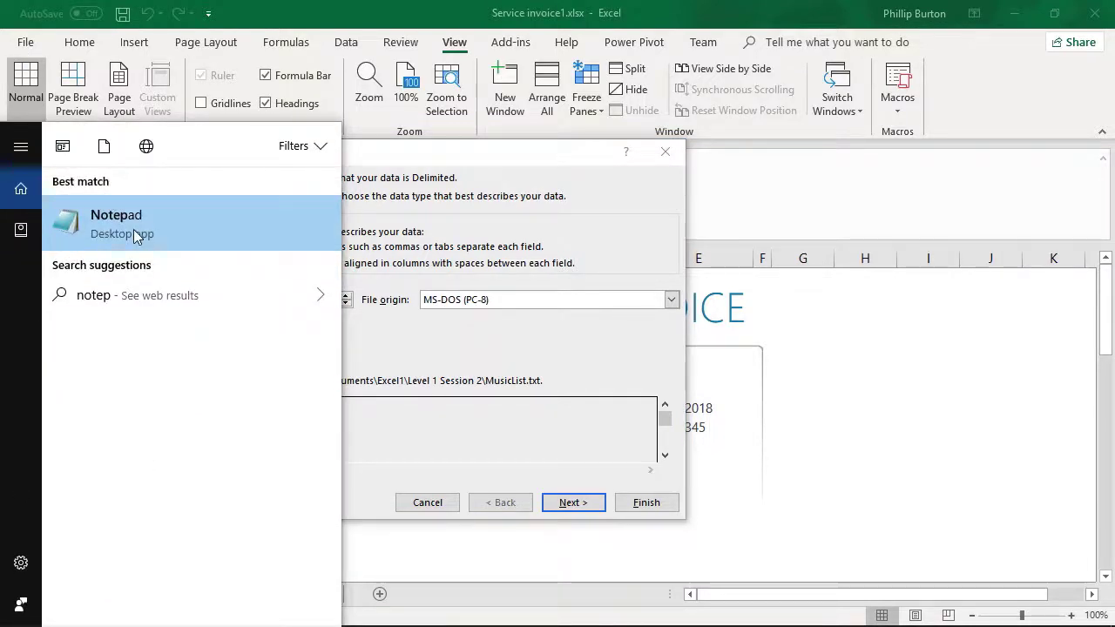
click(132, 232)
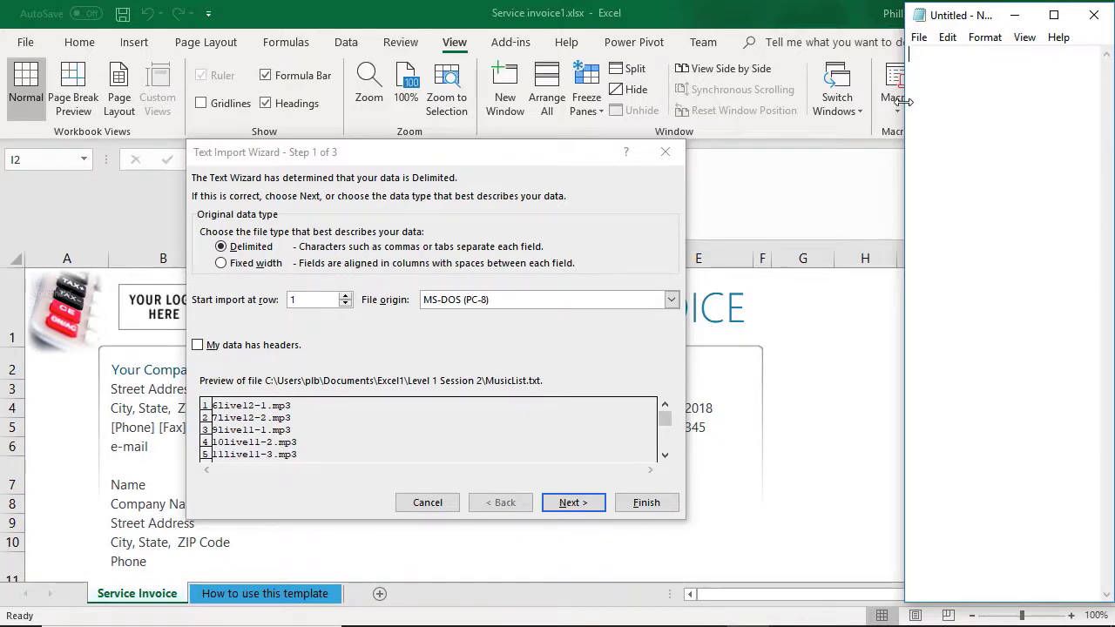
drag(907, 100, 714, 100)
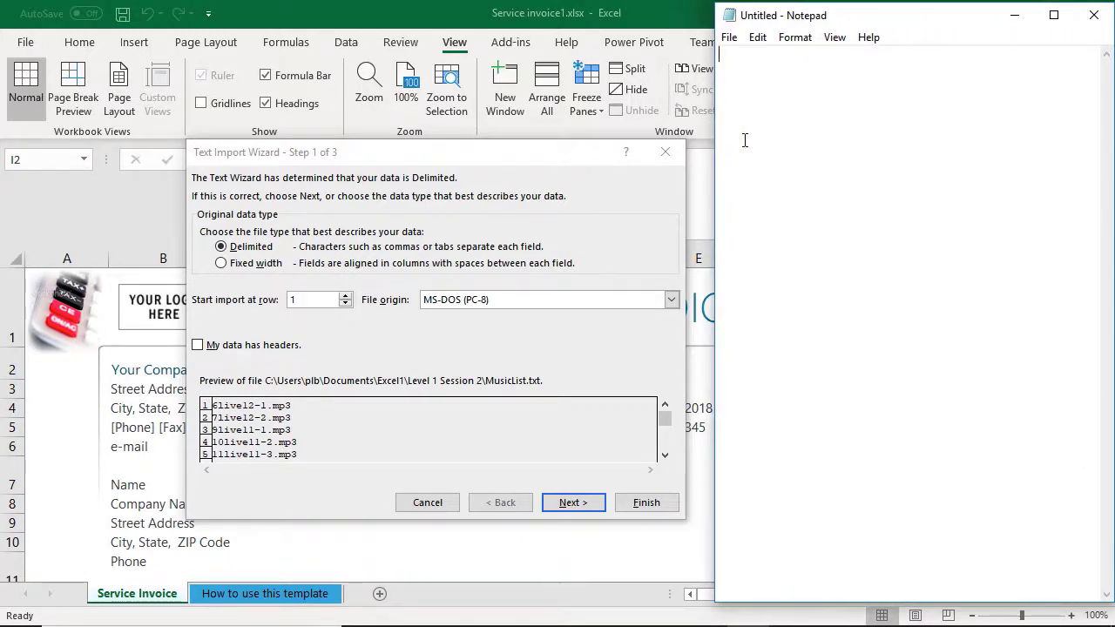
Step: Enter two tab-separated sample lines in the empty note: 6 with live12-1.mp3, and 7 with live
text(6)
key(Tab)
text(live12-1.mp3)
key(Return)
text(7)
key(Tab)
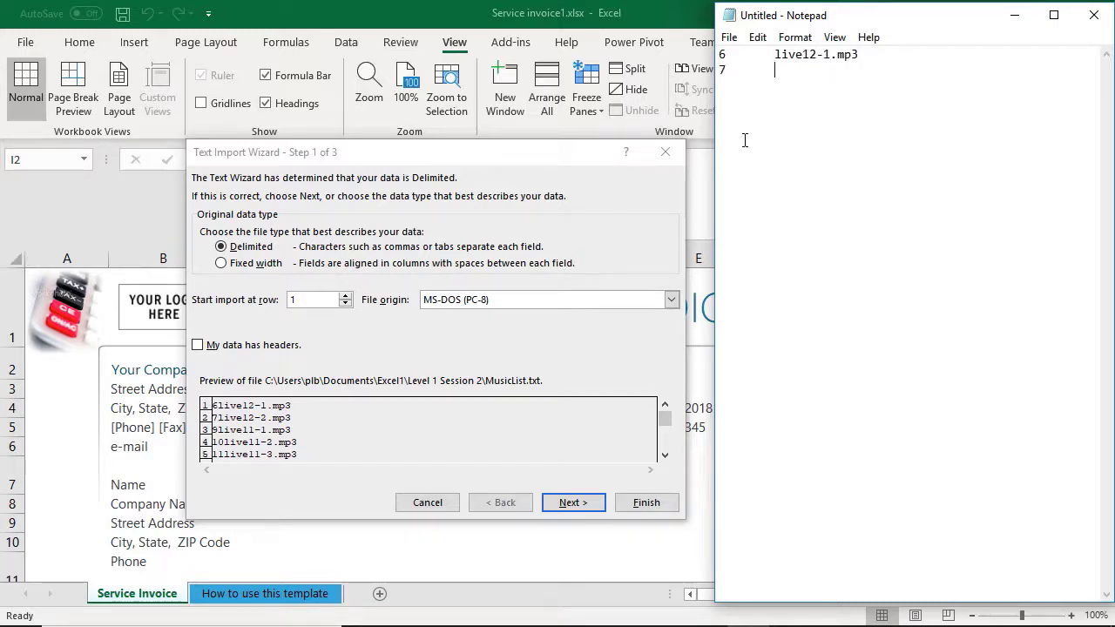
Step: Add two more tab-separated sample lines to the first block: 11 with live, and 111 with live
text(live )
text(11)
key(Tab)
text(live)
key(Return)
text(111)
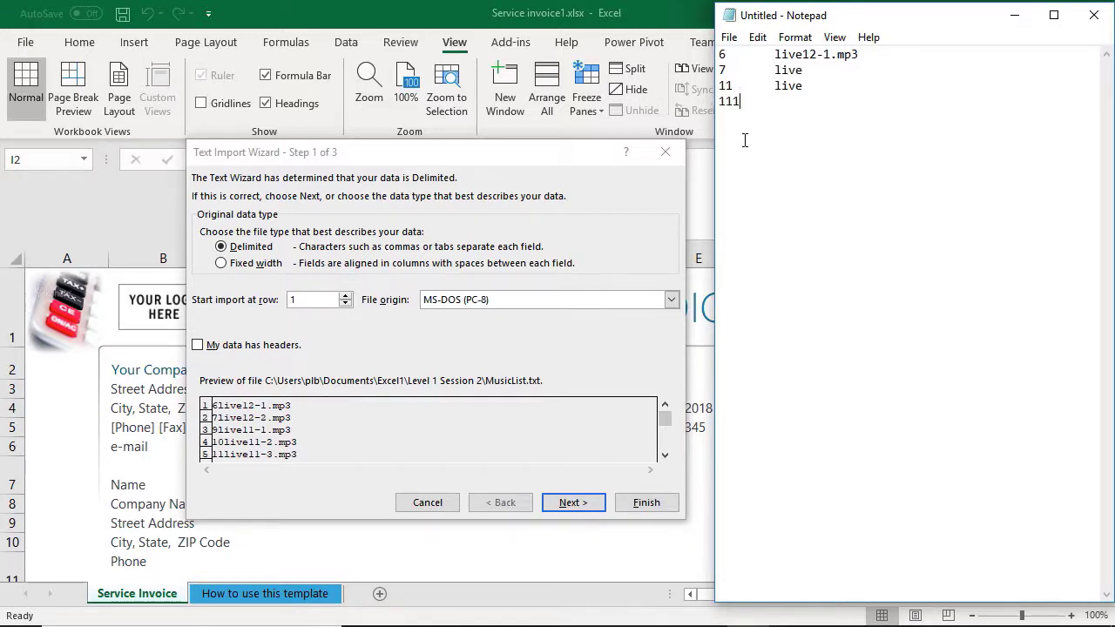
key(Tab)
text(live)
key(Return)
Step: Highlight the gap between 6 and live12-1.mp3 in the first sample line, and set the import wizard's data type to Fixed width
double_click(774, 129)
click(775, 129)
drag(775, 54, 740, 54)
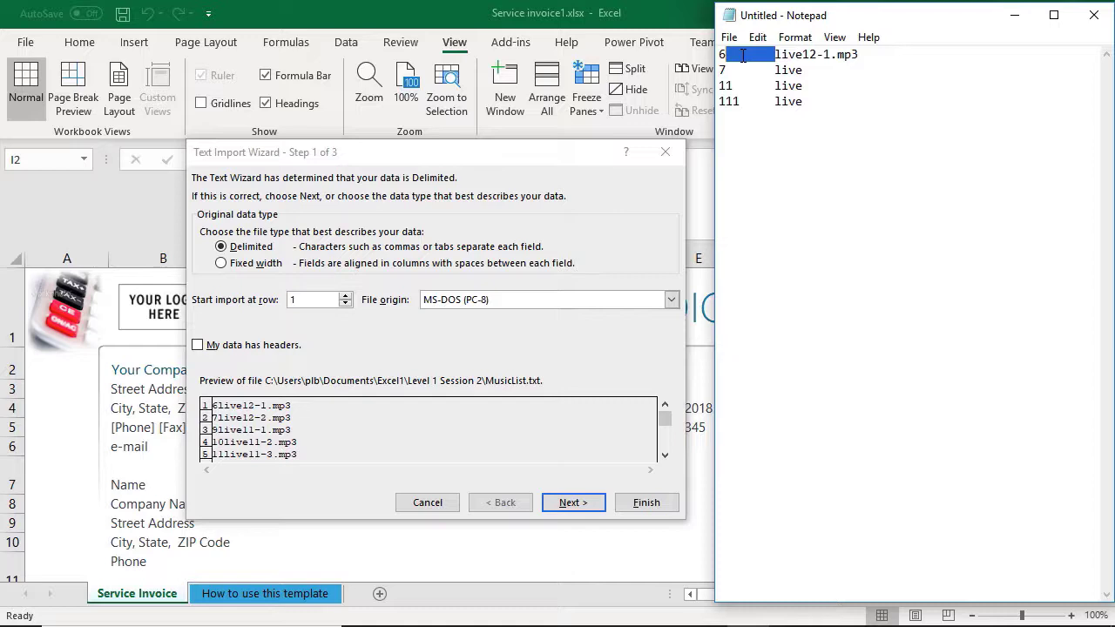
click(256, 266)
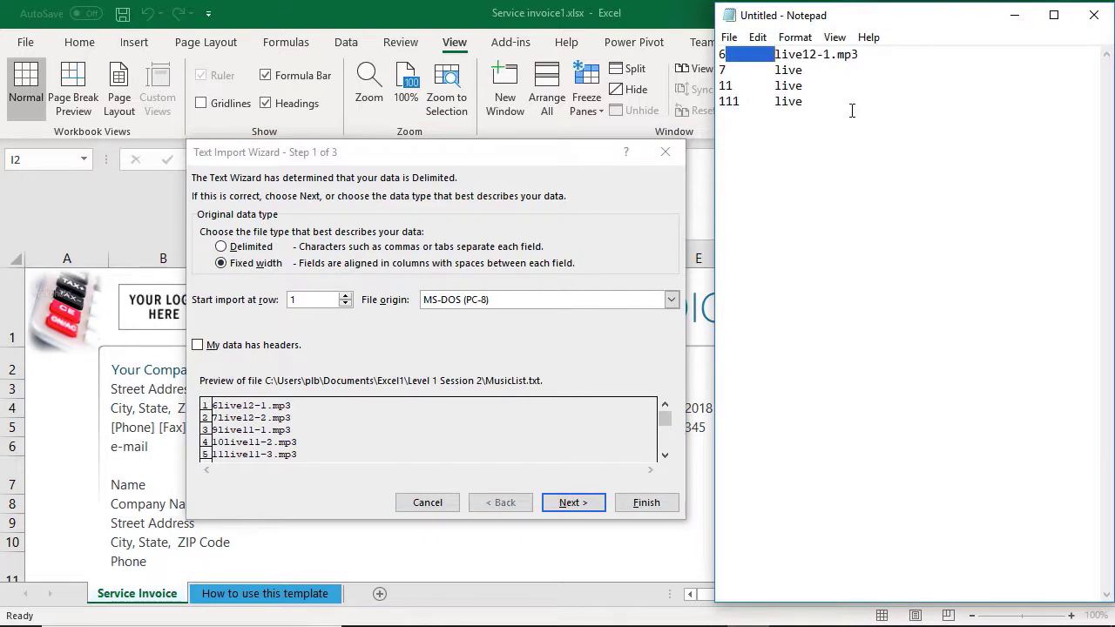
Step: Start a second sample block below a blank line with the aligned lines 6 live12-1.mp3 and 7 live
click(861, 114)
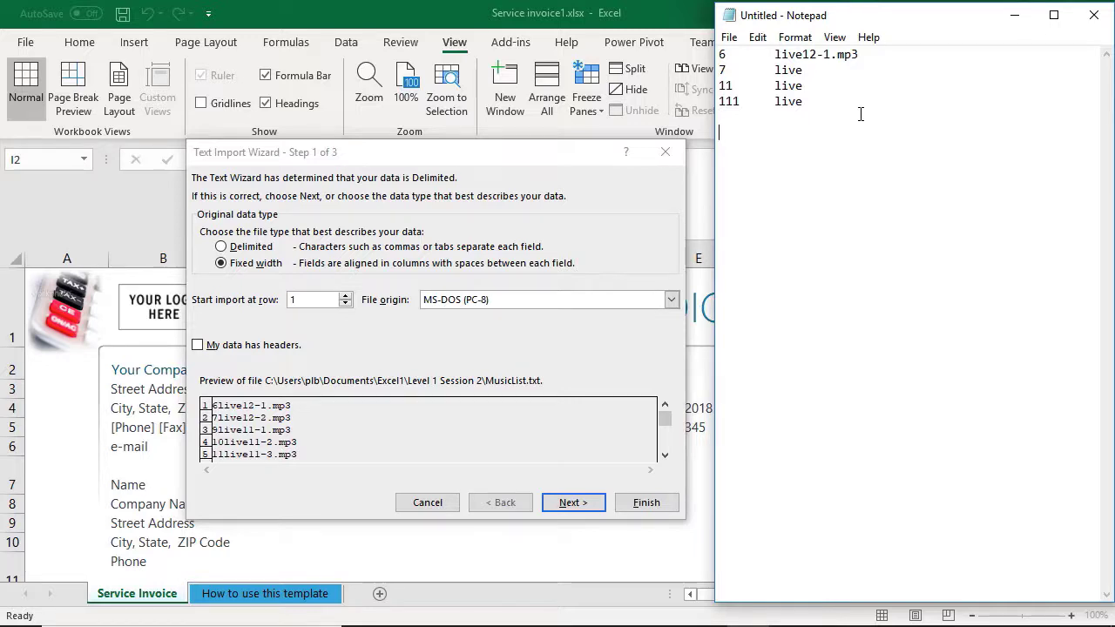
text(6)
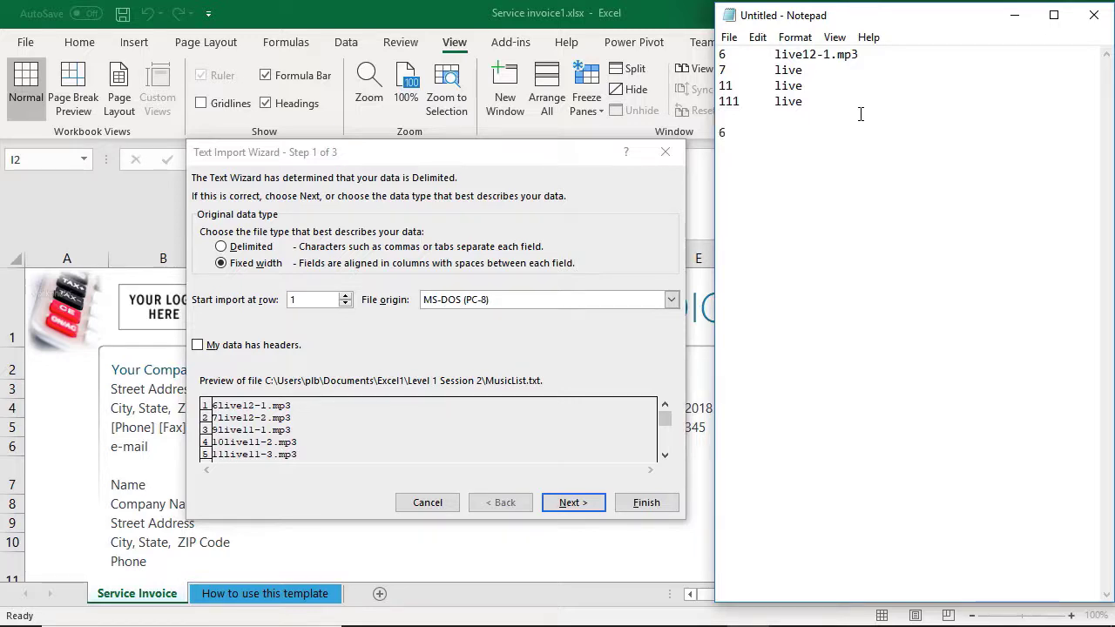
key(Tab)
text(live12-1.mp3)
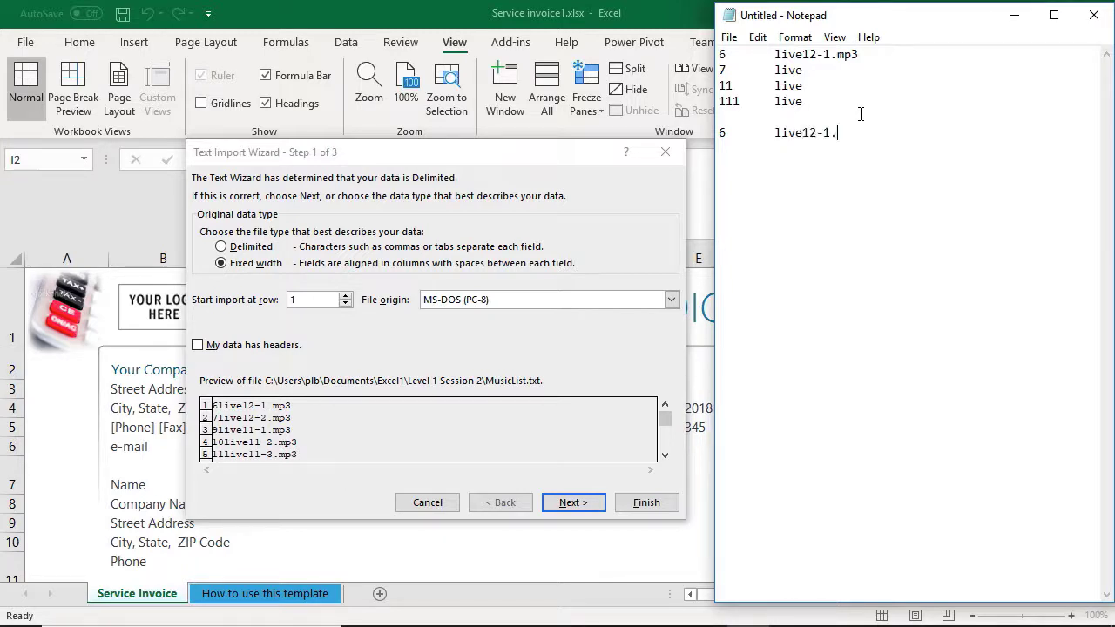
key(Return)
text(7)
key(Tab)
text(live )
text(8)
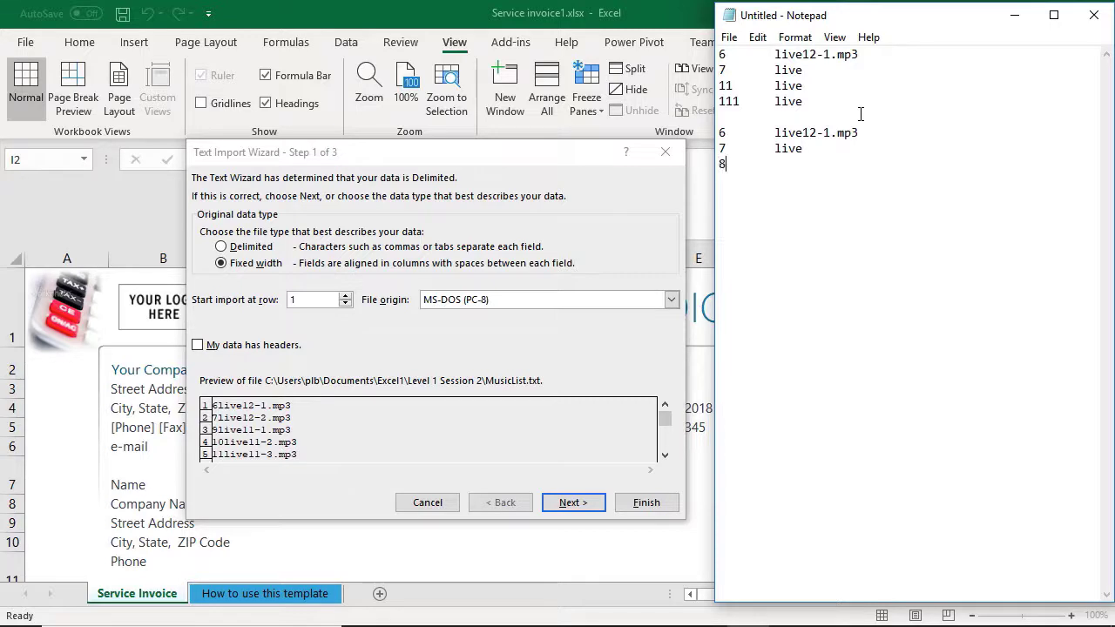
Step: Add the aligned lines 8 live and 1111 live to the second sample block
key(Tab)
text(live )
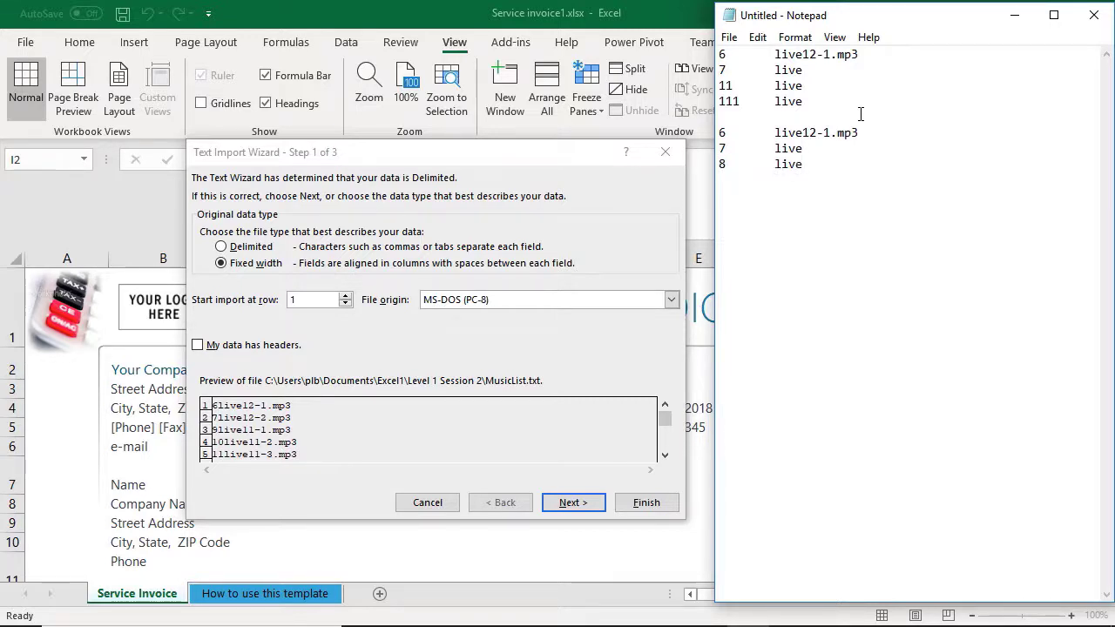
text(1111)
key(Tab)
text(live)
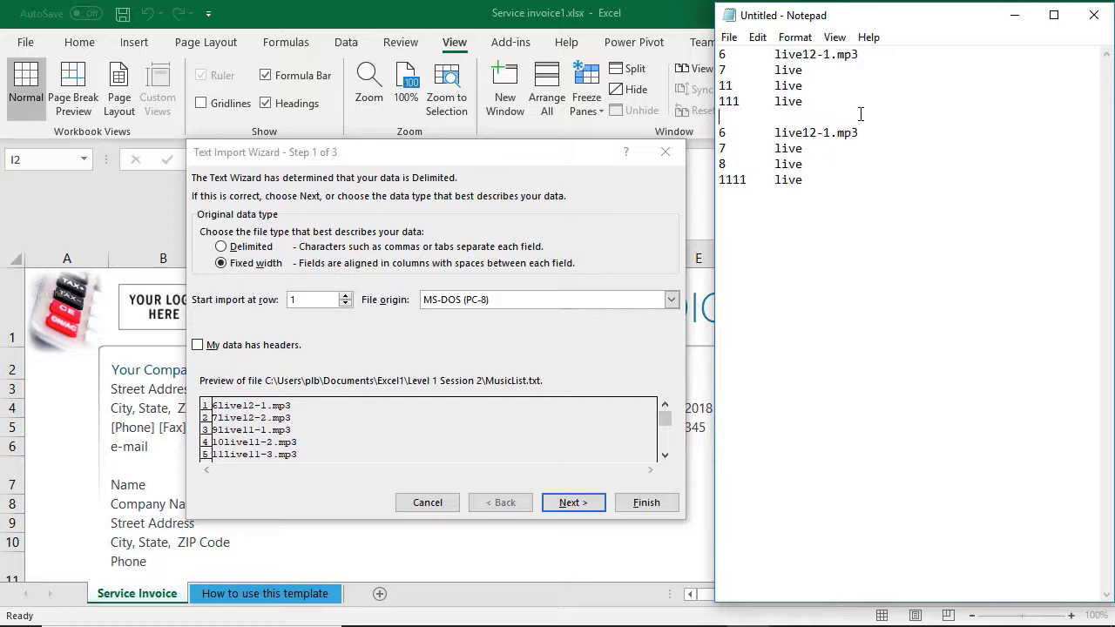
Step: Insert the heading "Fixed Width" on its own line above the second sample block
key(Return)
text(Di)
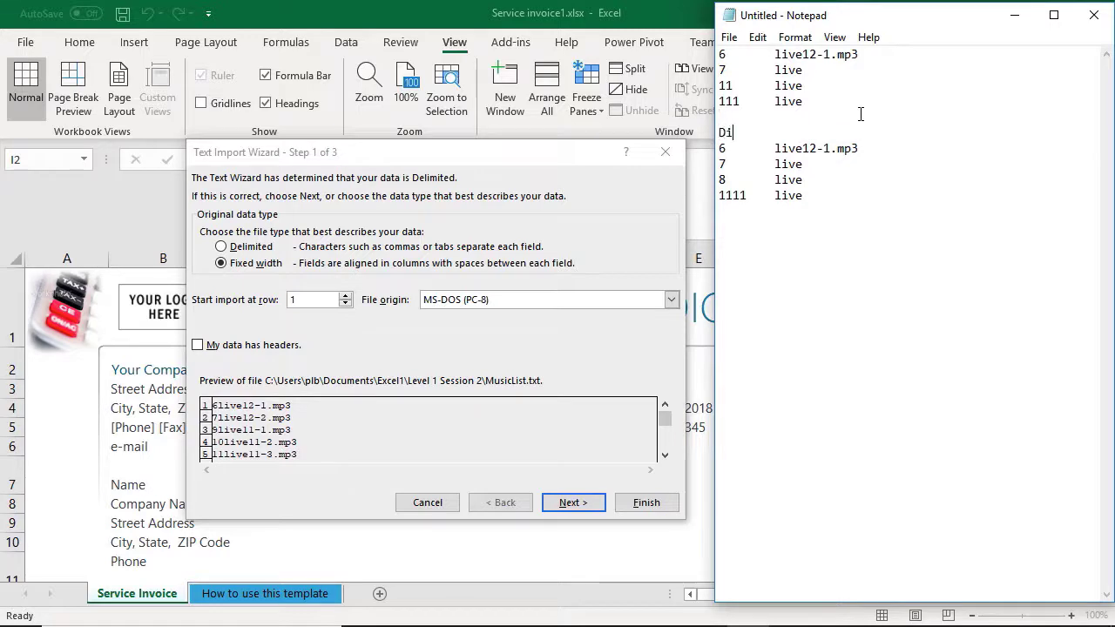
key(BackSpace)
key(BackSpace)
text(Fixed Width)
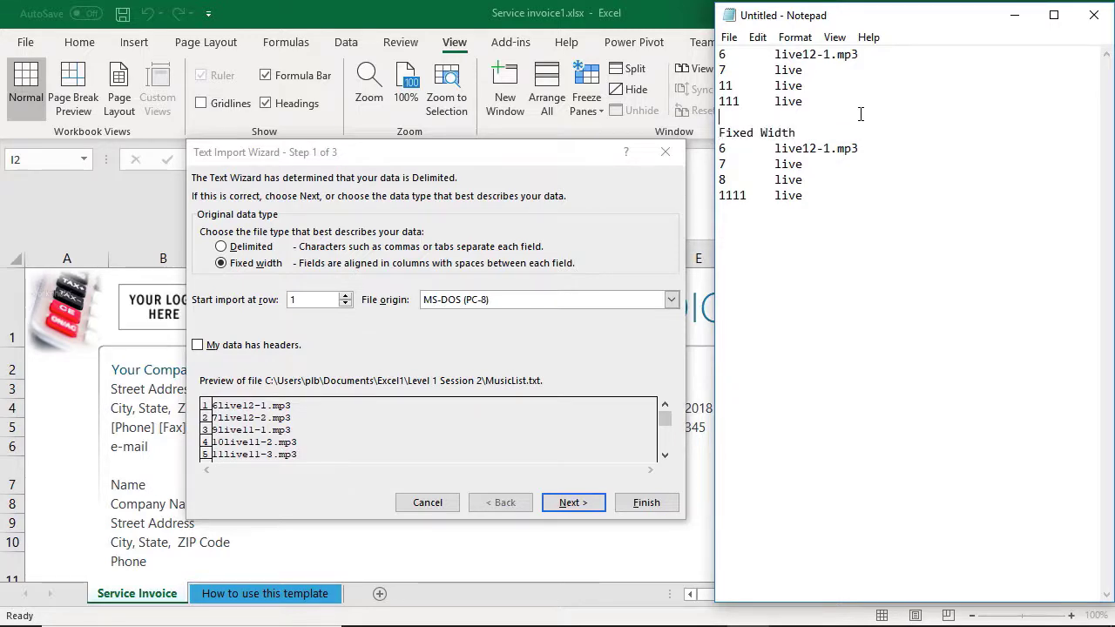
Step: Insert the heading "Delimited" on its own line above the first sample block
key(ctrl+Home)
key(Return)
key(Up)
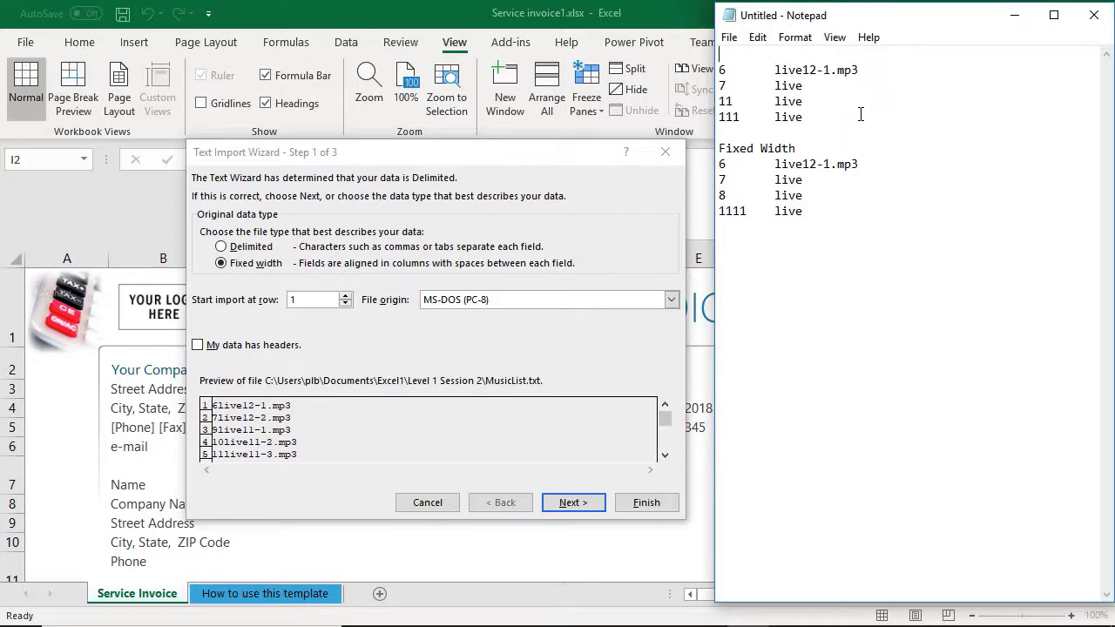
text(#)
key(BackSpace)
text(,)
text(;)
text(Delimited)
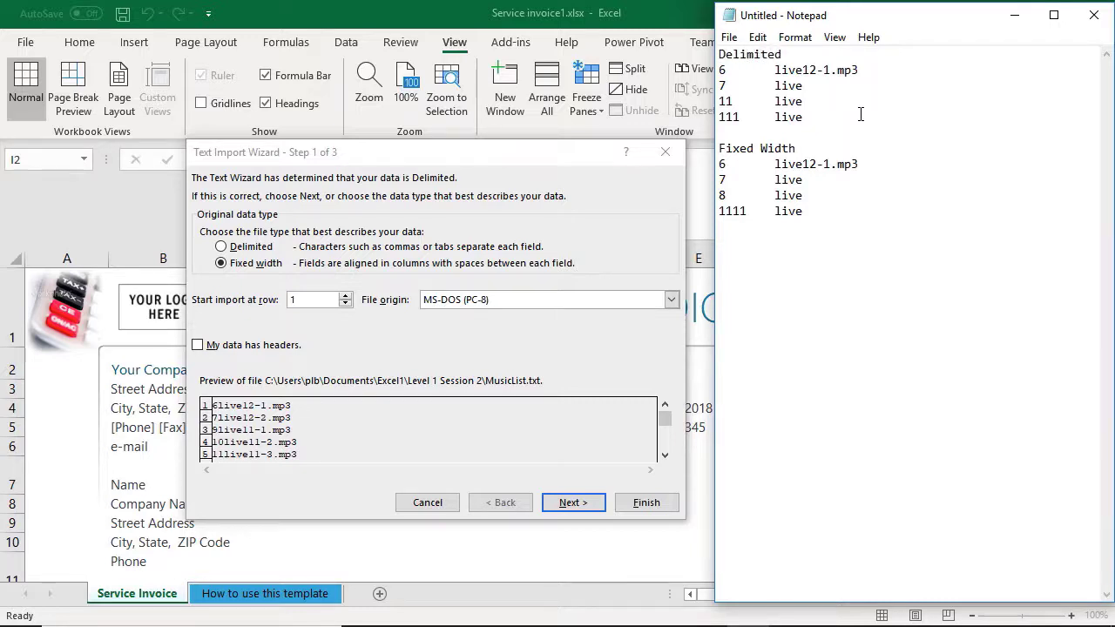
Step: Change the numbers of the last two Fixed Width lines to 11 and 111, keeping the text column aligned
click(732, 195)
key(BackSpace)
text(11)
key(BackSpace)
key(Delete)
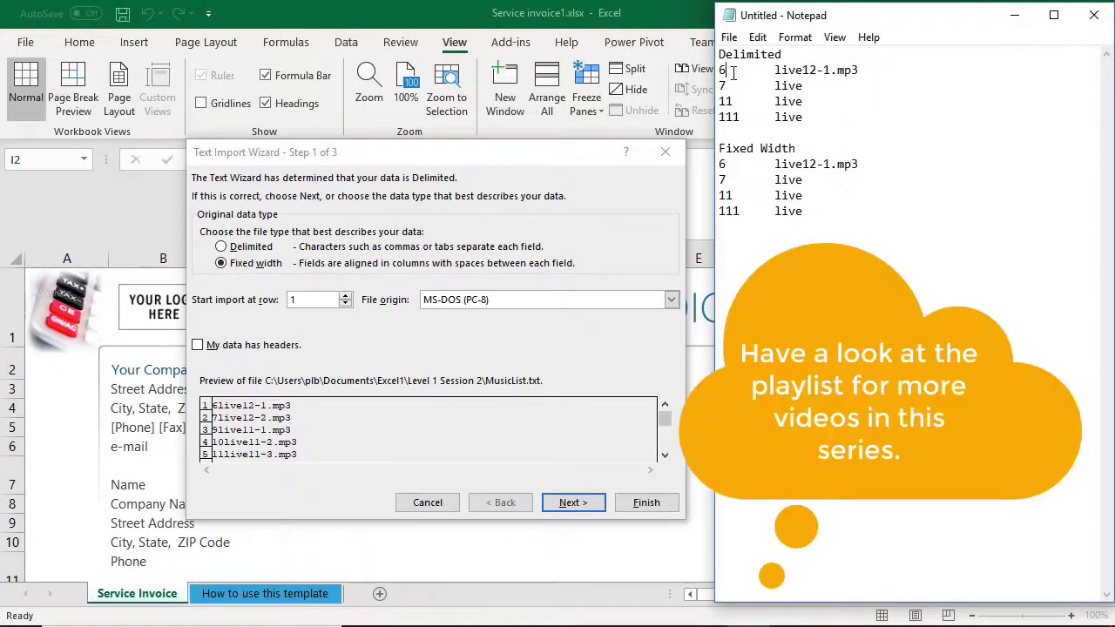
Step: Compare the gap after the number 6 in the Delimited and Fixed Width samples
drag(727, 72, 762, 75)
drag(726, 164, 768, 163)
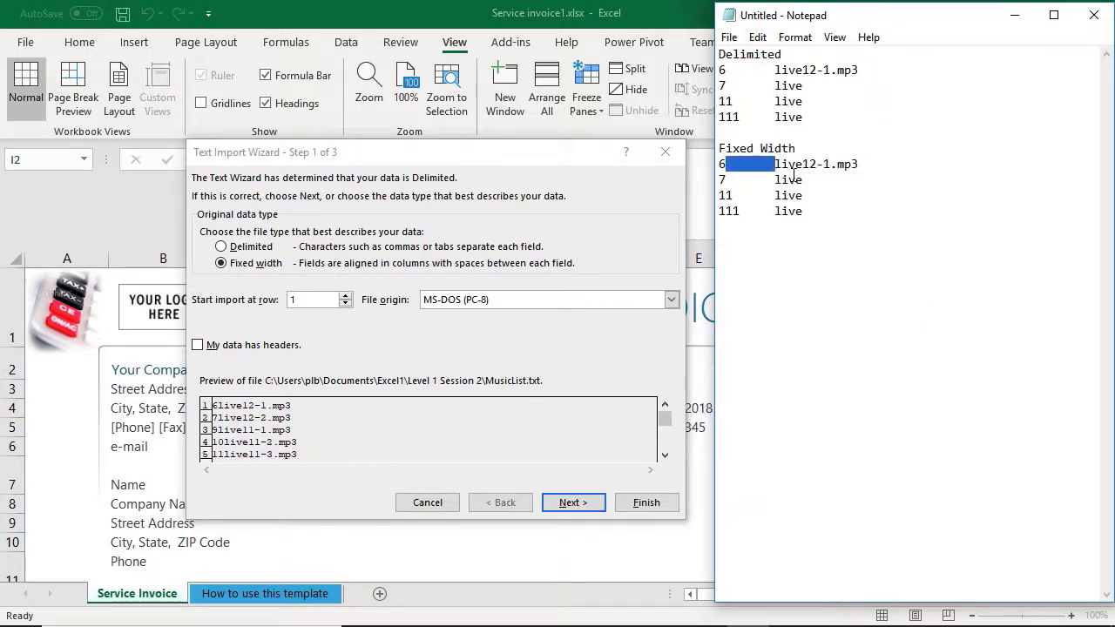
click(795, 179)
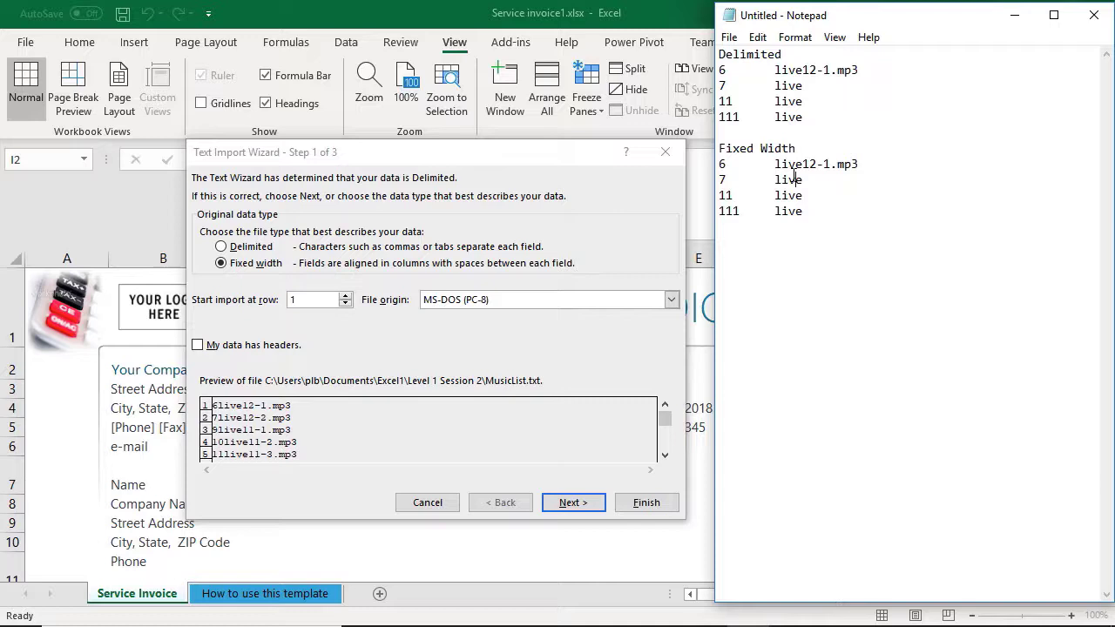
Step: Set the original data type to Delimited and proceed with Tab as the delimiter to the column format settings
click(250, 249)
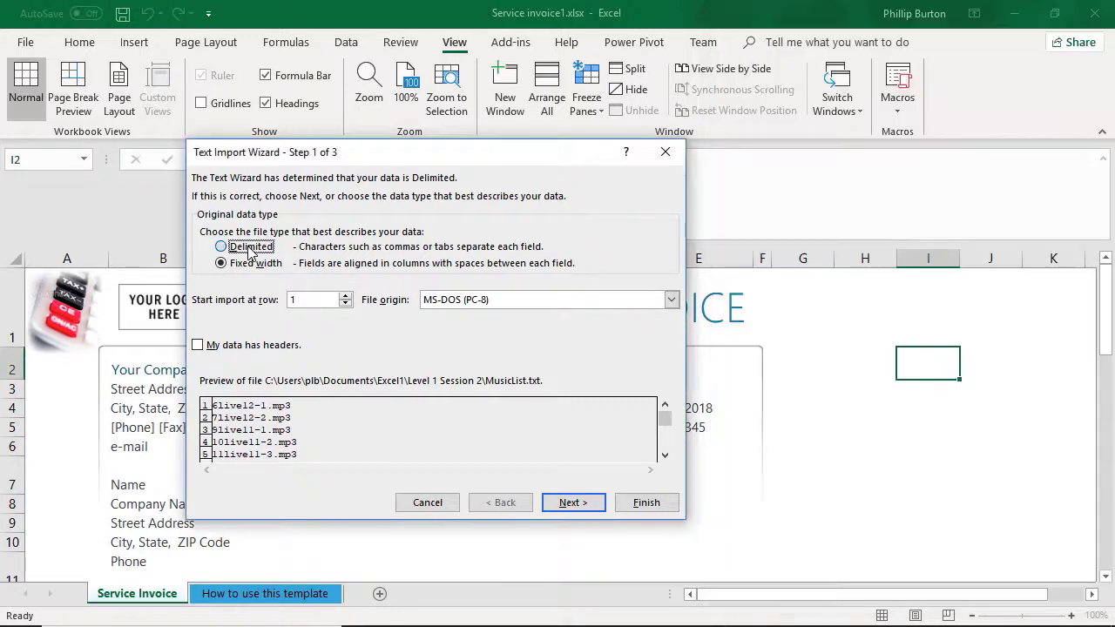
click(579, 503)
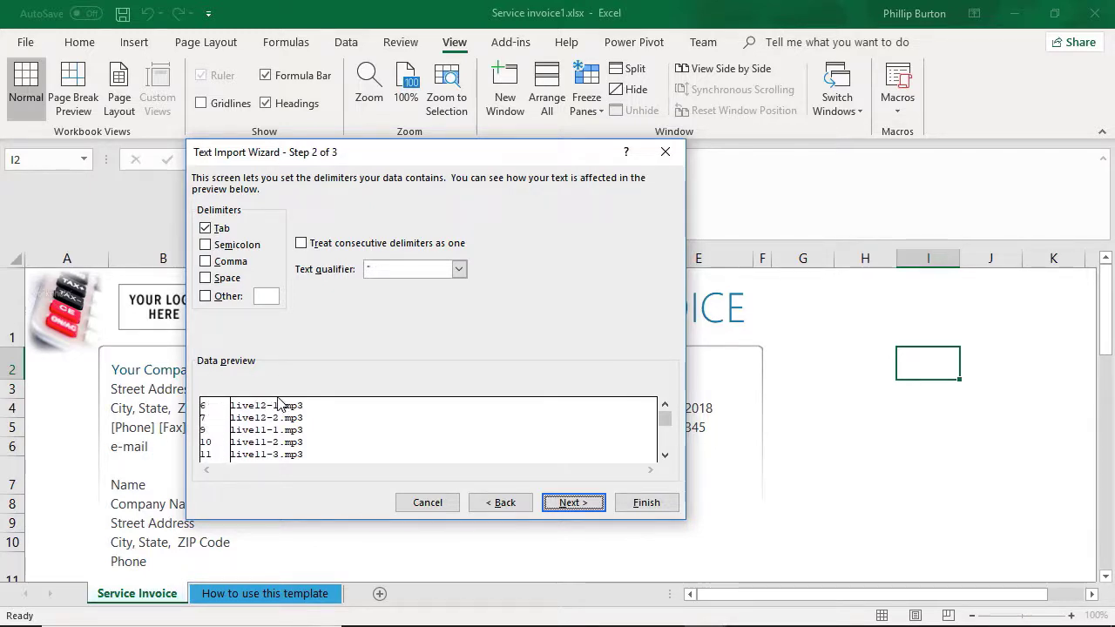
click(500, 503)
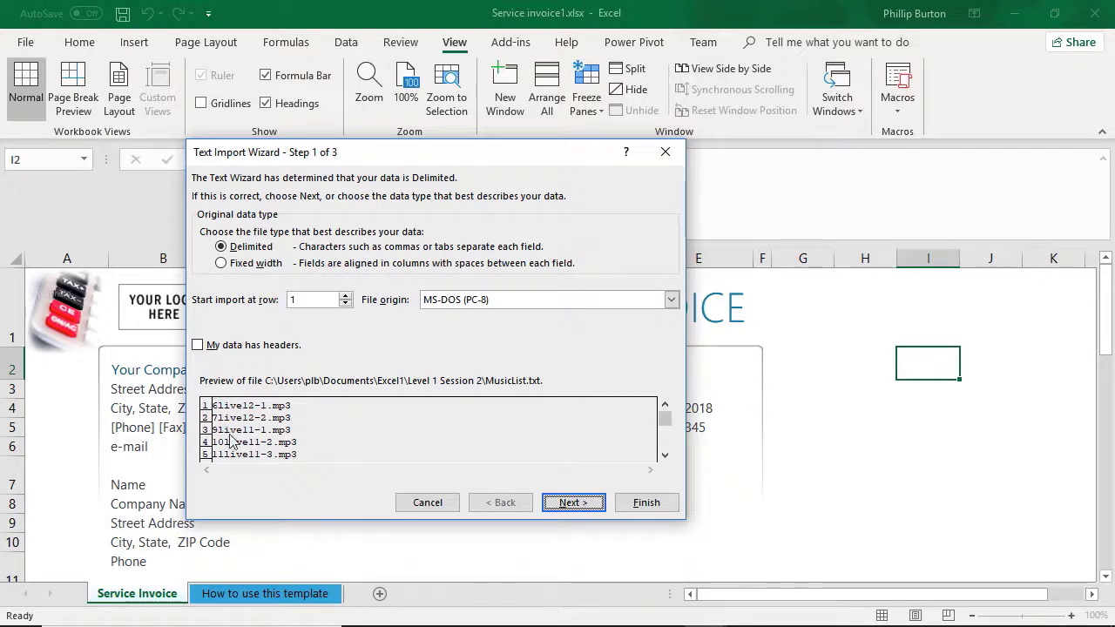
click(584, 504)
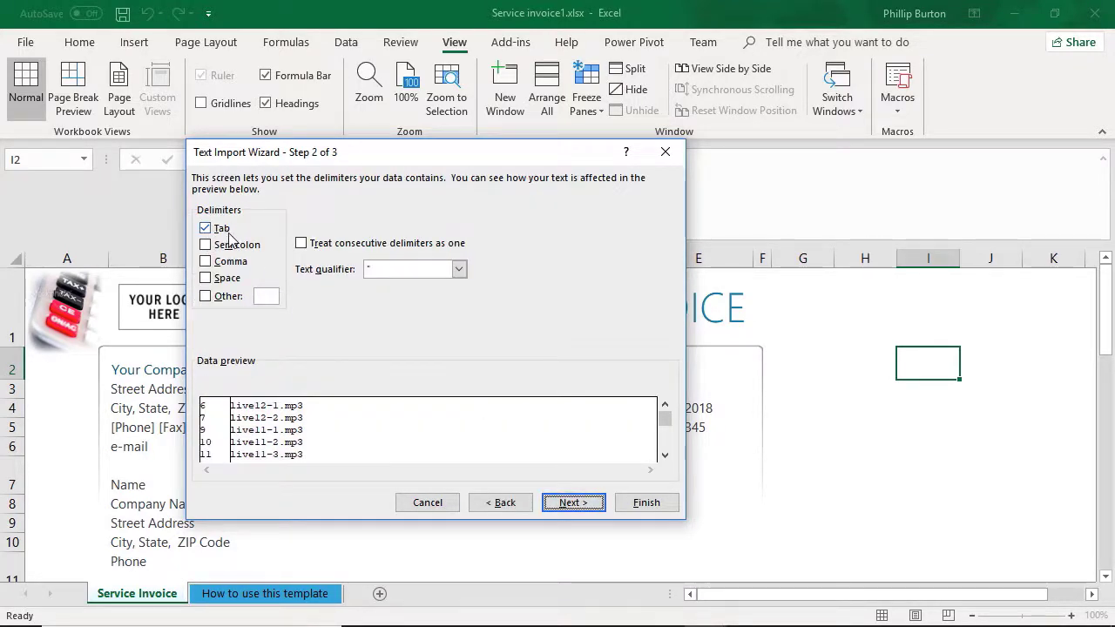
click(568, 505)
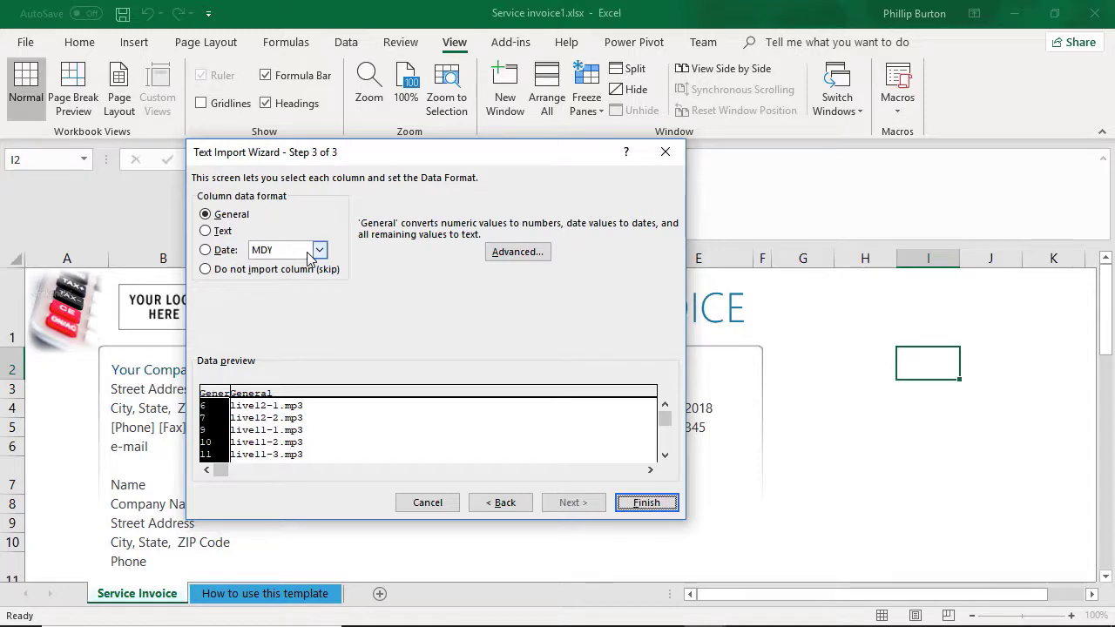
Step: Check the Date format options, keep the first column as General and finish importing MusicList.txt
click(209, 251)
click(320, 250)
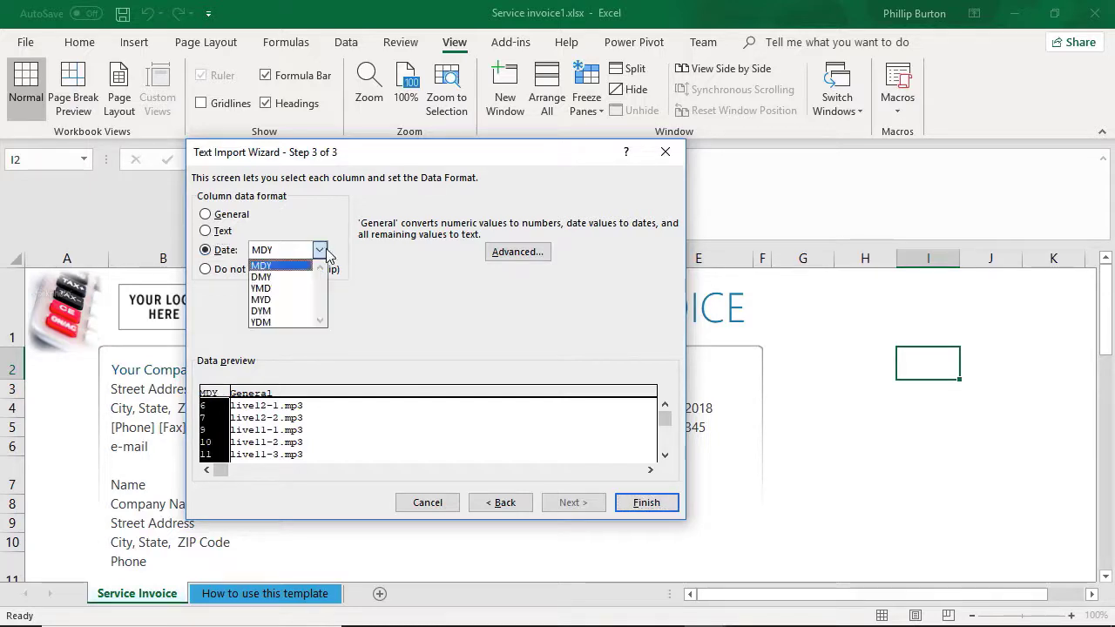
click(229, 214)
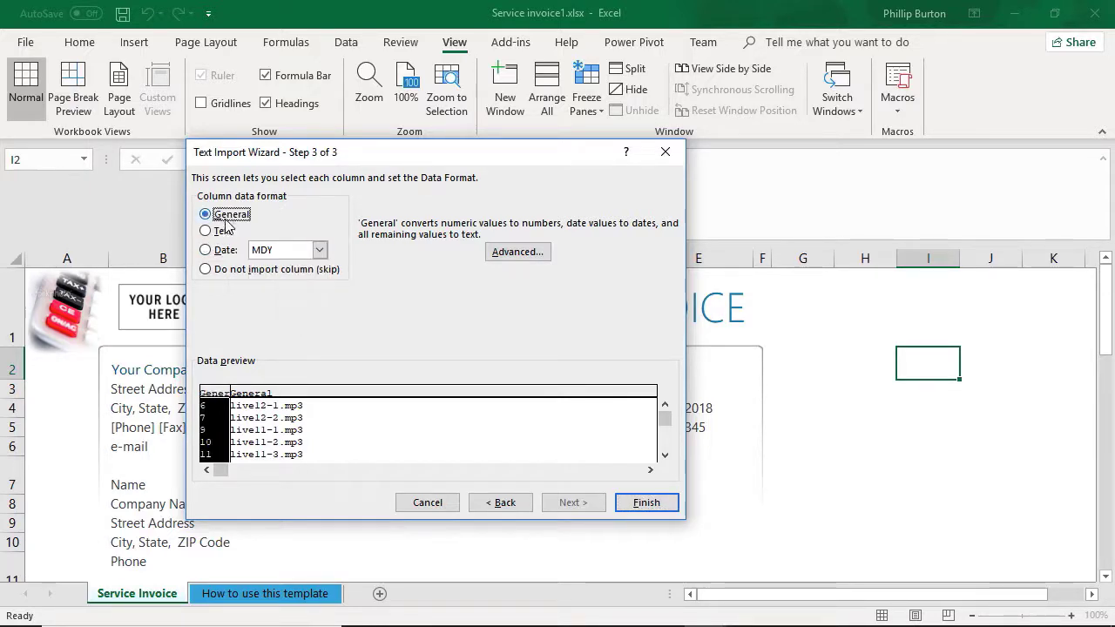
click(647, 506)
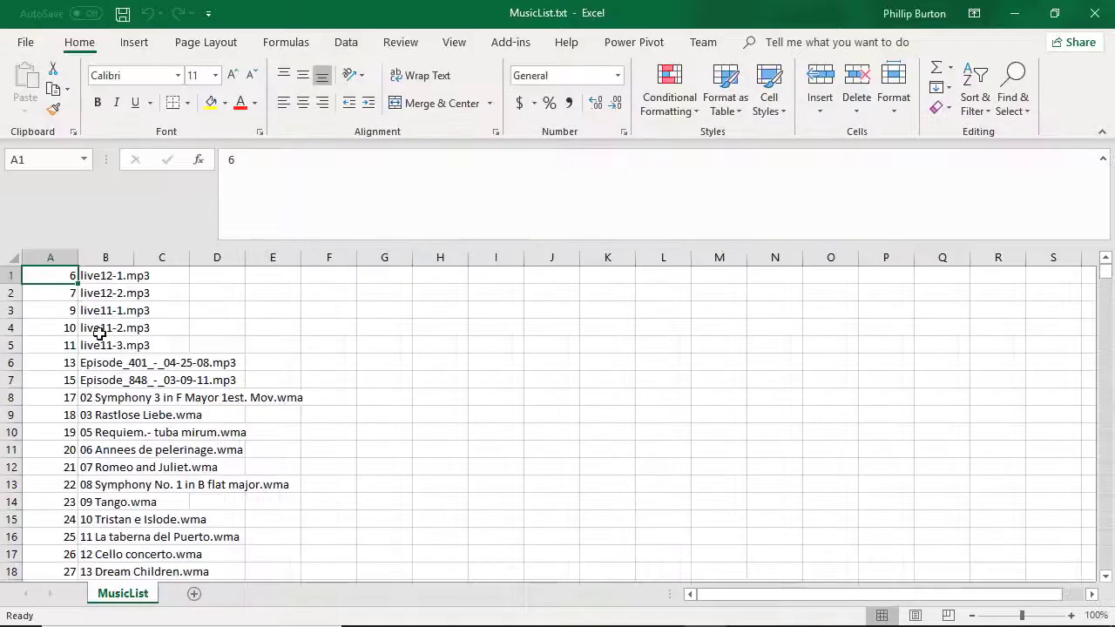
Step: Examine how the imported numbers and file names are split between columns A and B
drag(65, 280, 61, 519)
click(54, 256)
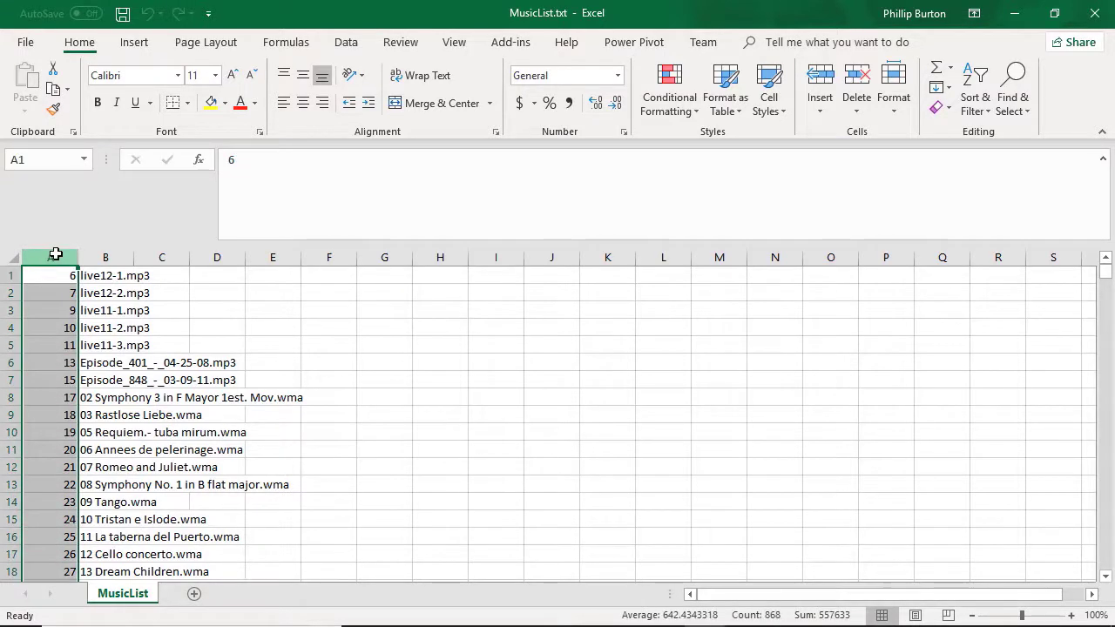
click(55, 312)
drag(55, 314, 43, 505)
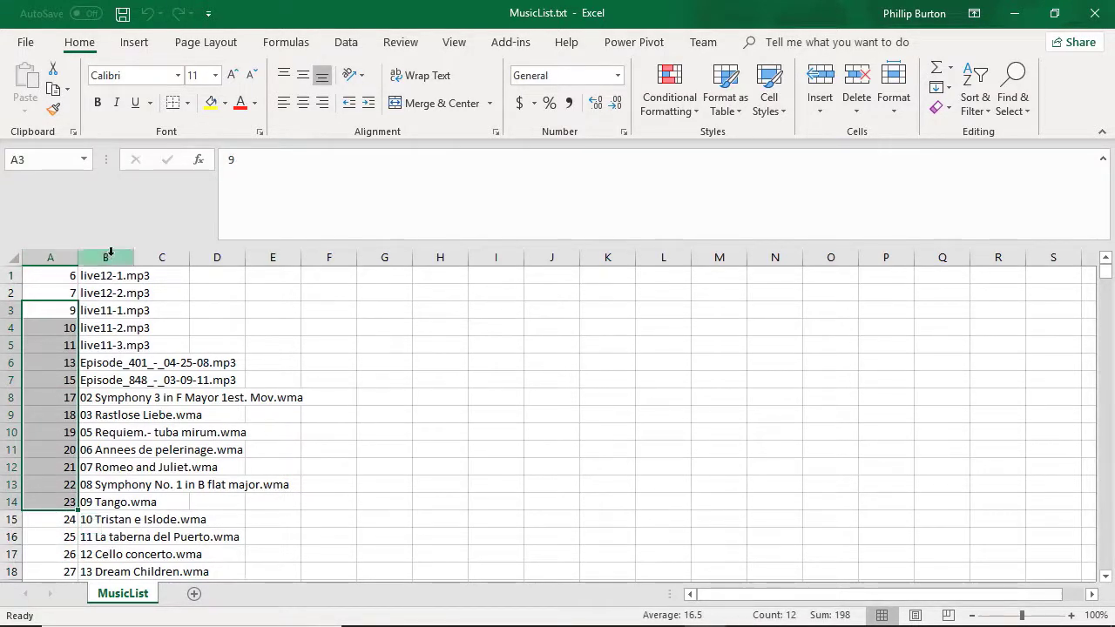
click(106, 257)
click(109, 310)
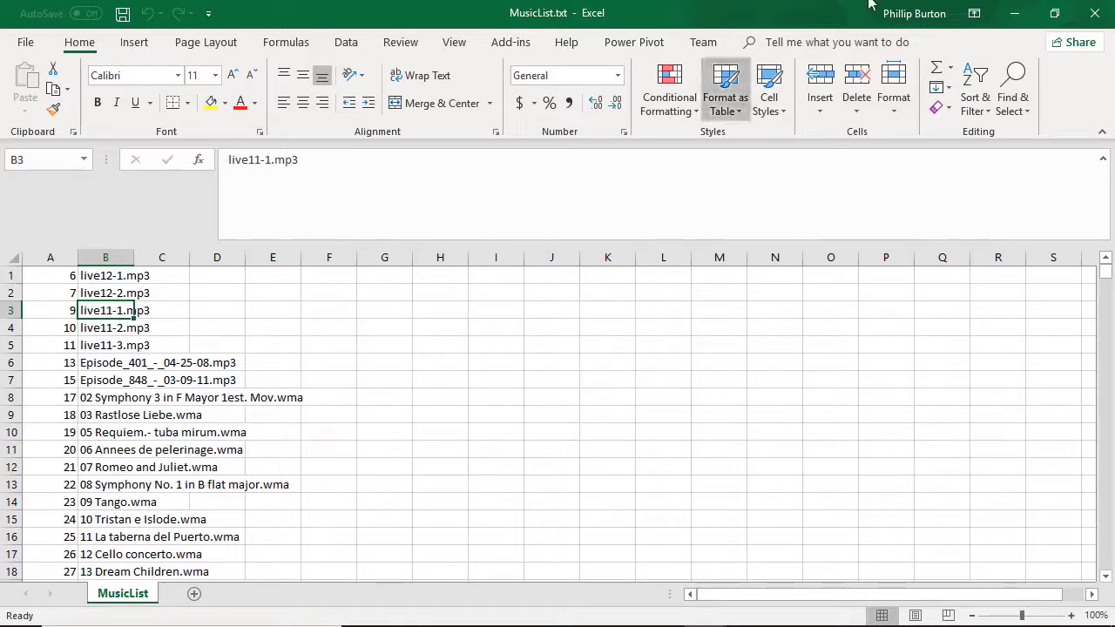
Step: Close the MusicList.txt workbook and open MusicList2.txt from the Level 1 Session 2 folder
click(1094, 12)
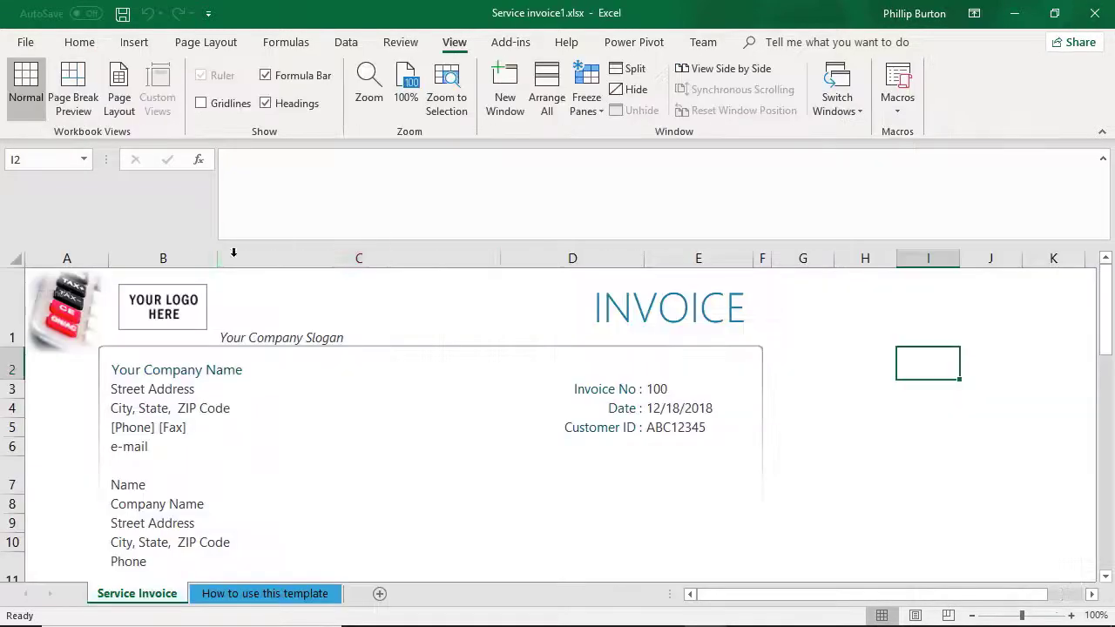
click(41, 44)
click(70, 155)
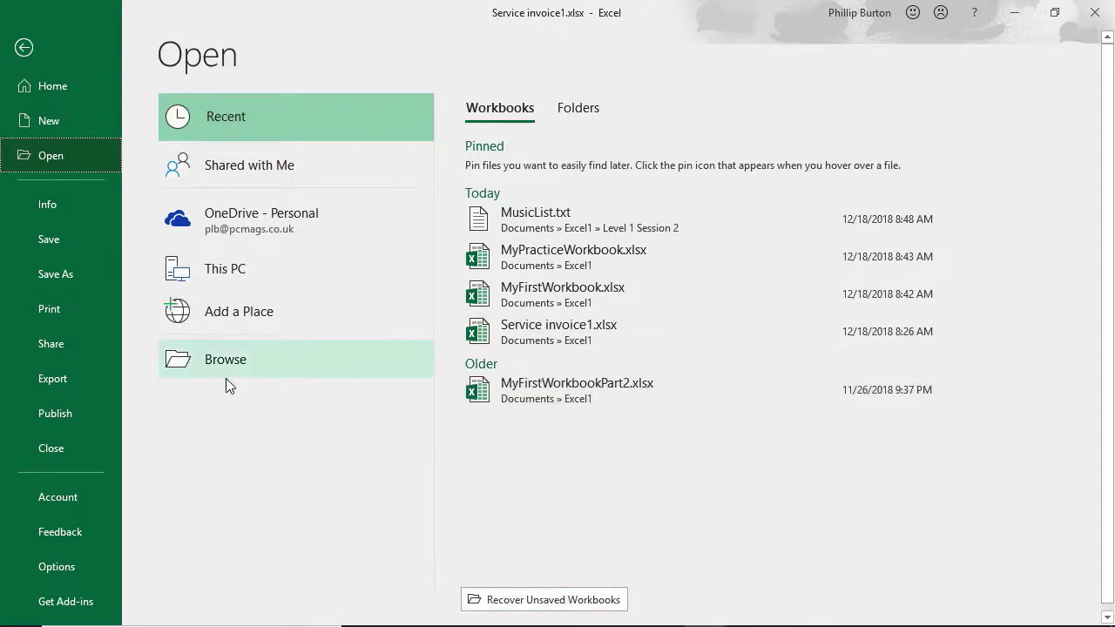
click(245, 363)
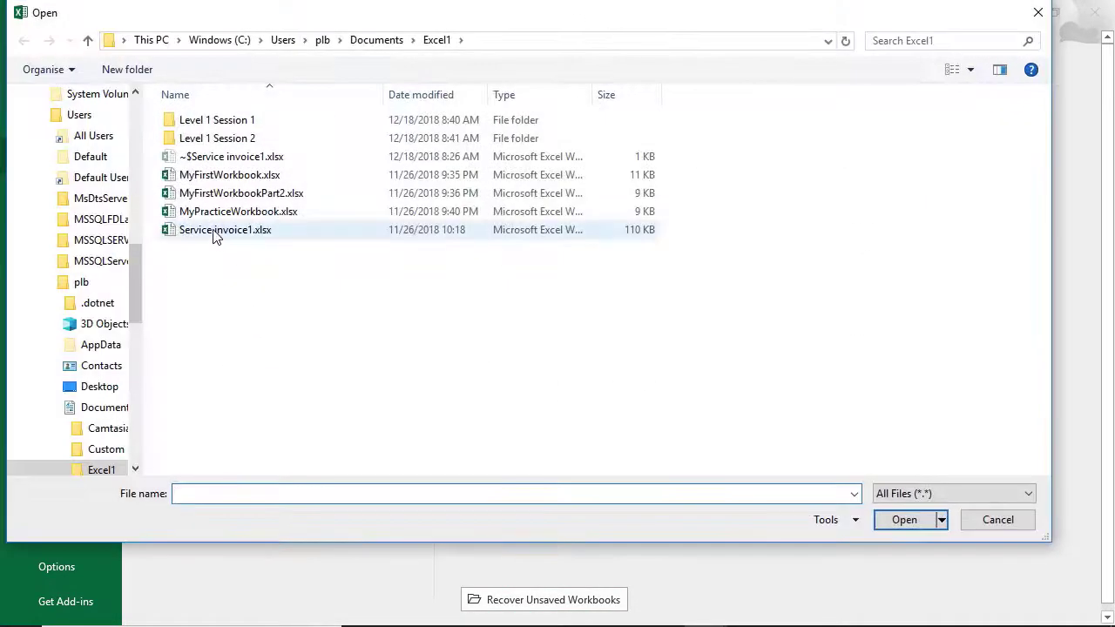
double_click(222, 138)
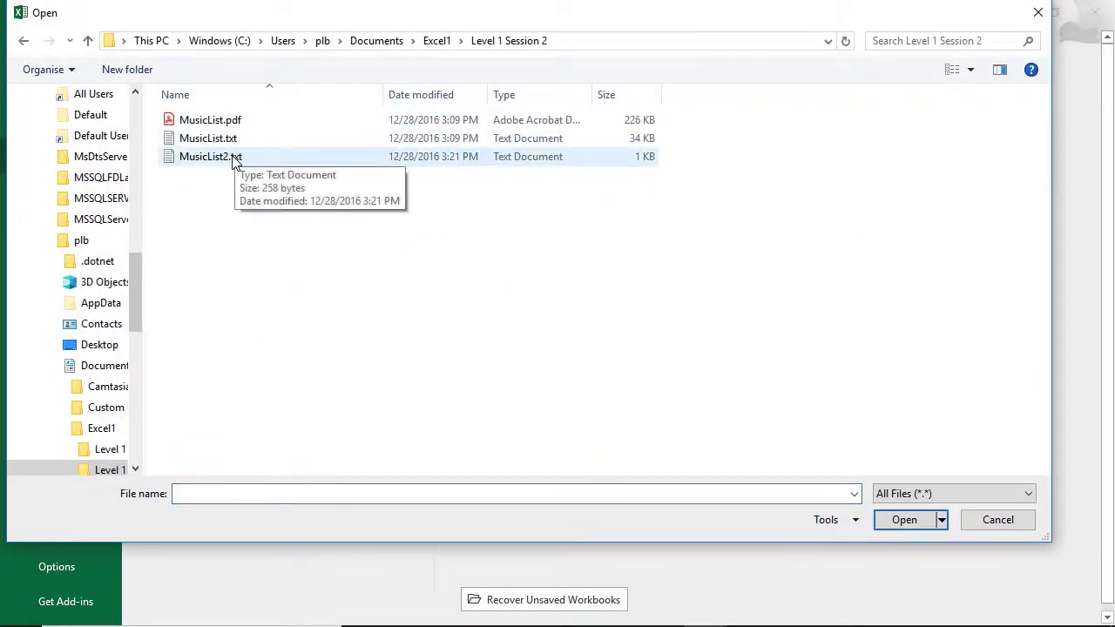
double_click(234, 161)
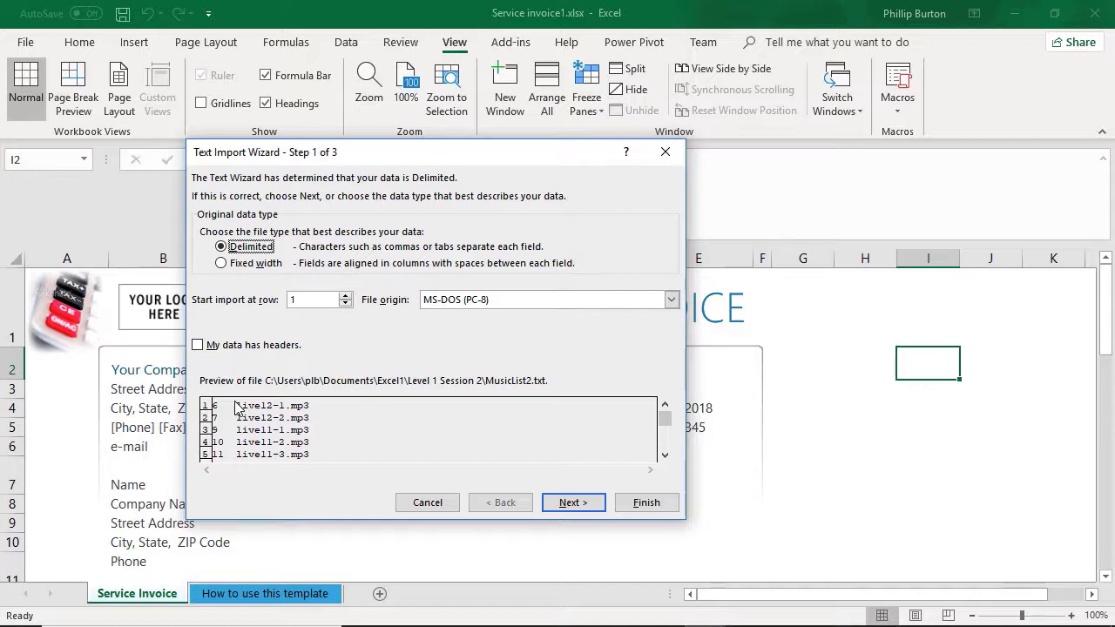
Step: Set the original data type to Fixed width and move the column break to about position 4, where the file names start
click(251, 264)
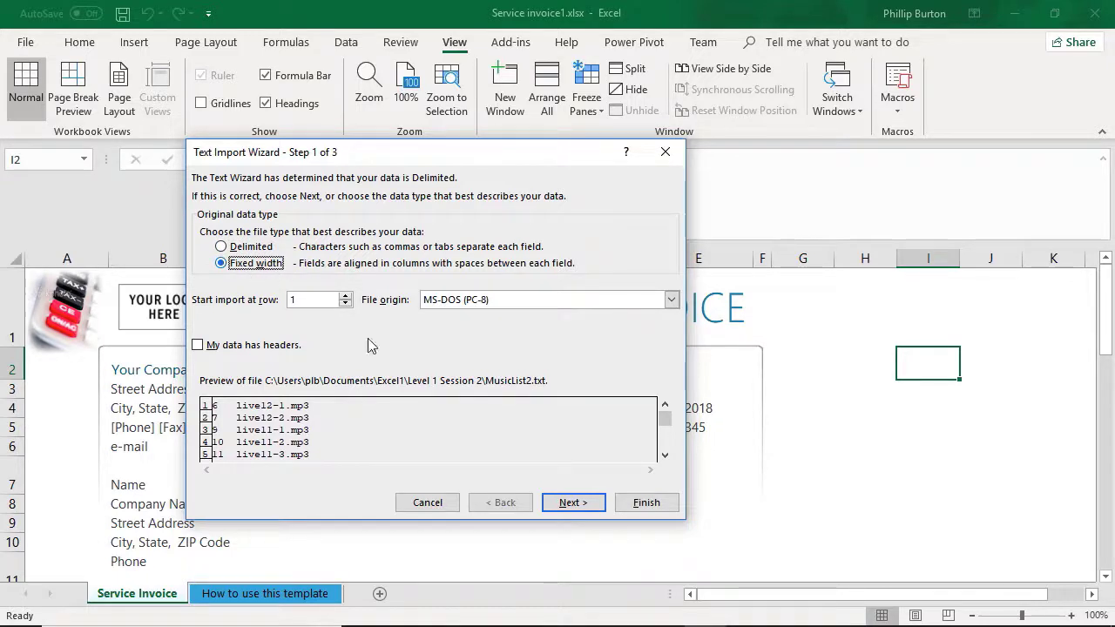
click(580, 504)
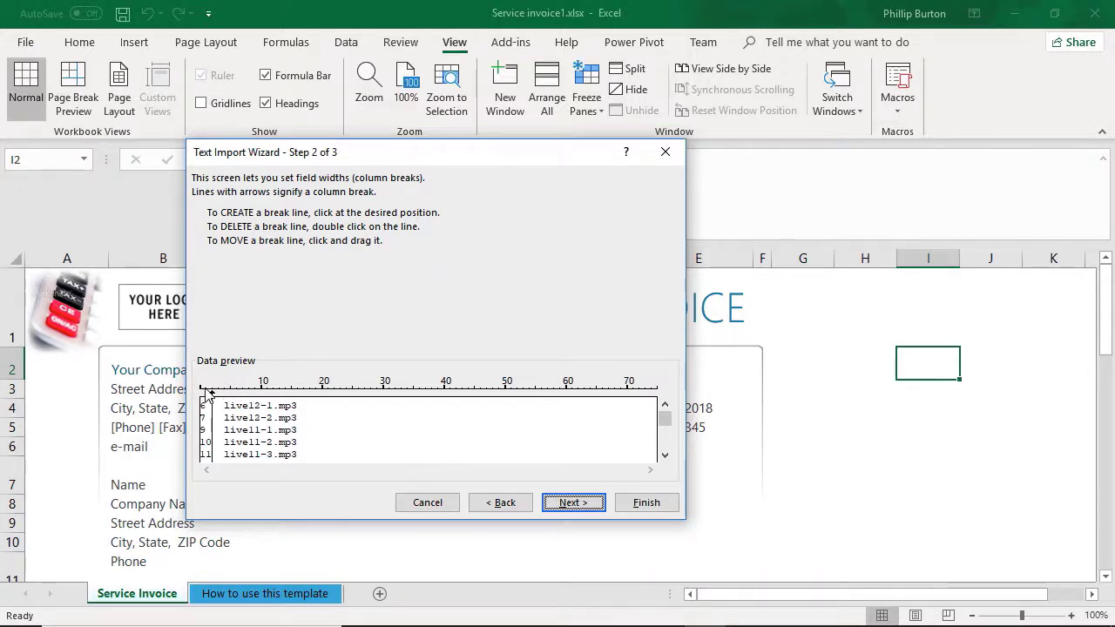
drag(666, 426, 665, 462)
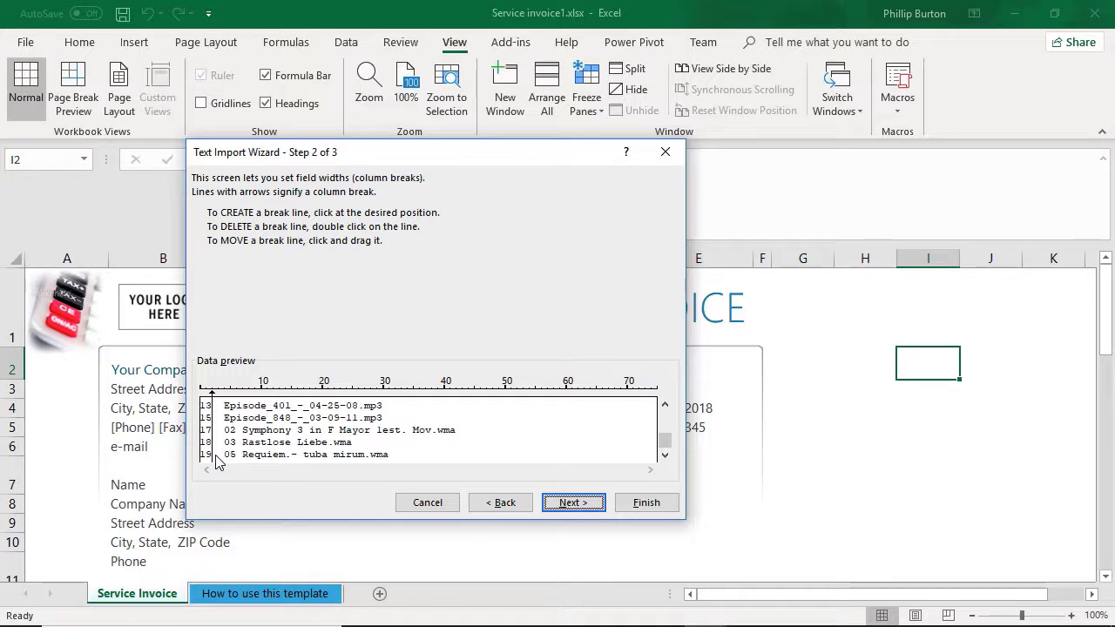
click(212, 390)
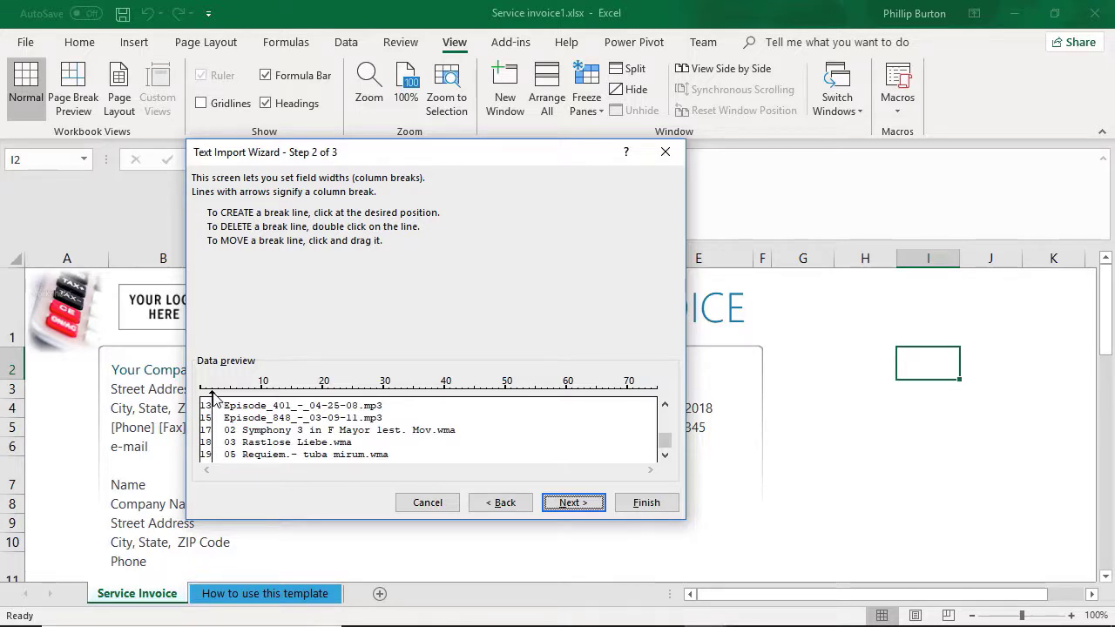
drag(214, 394, 224, 397)
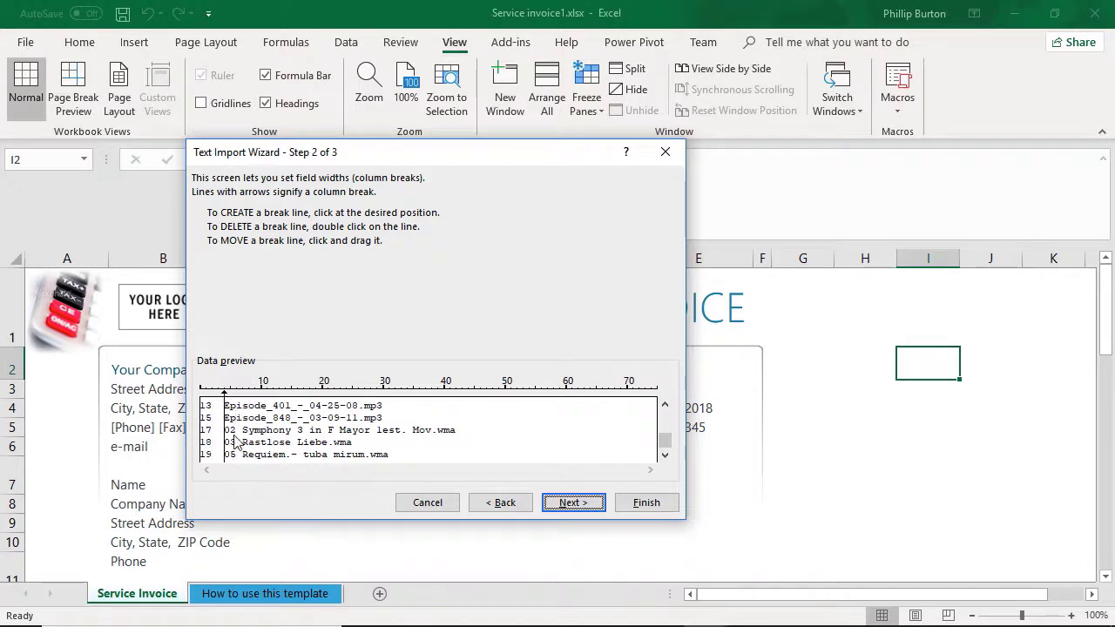
Step: Create and delete a trial column break at about position 15, and remove and recreate the break before the file names
click(291, 408)
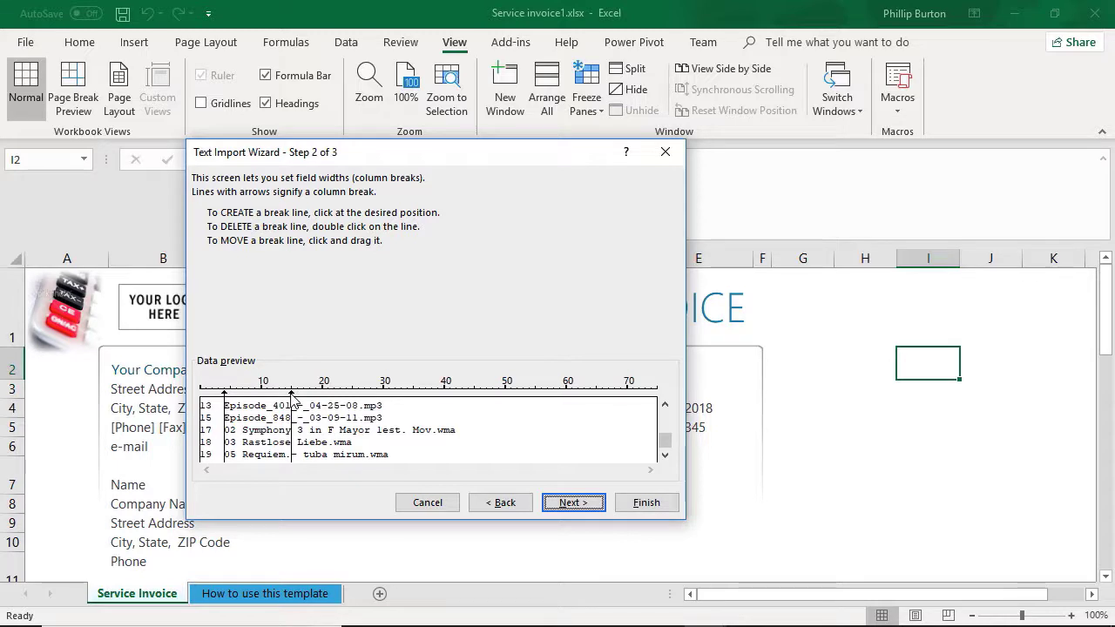
double_click(293, 397)
double_click(218, 394)
click(220, 397)
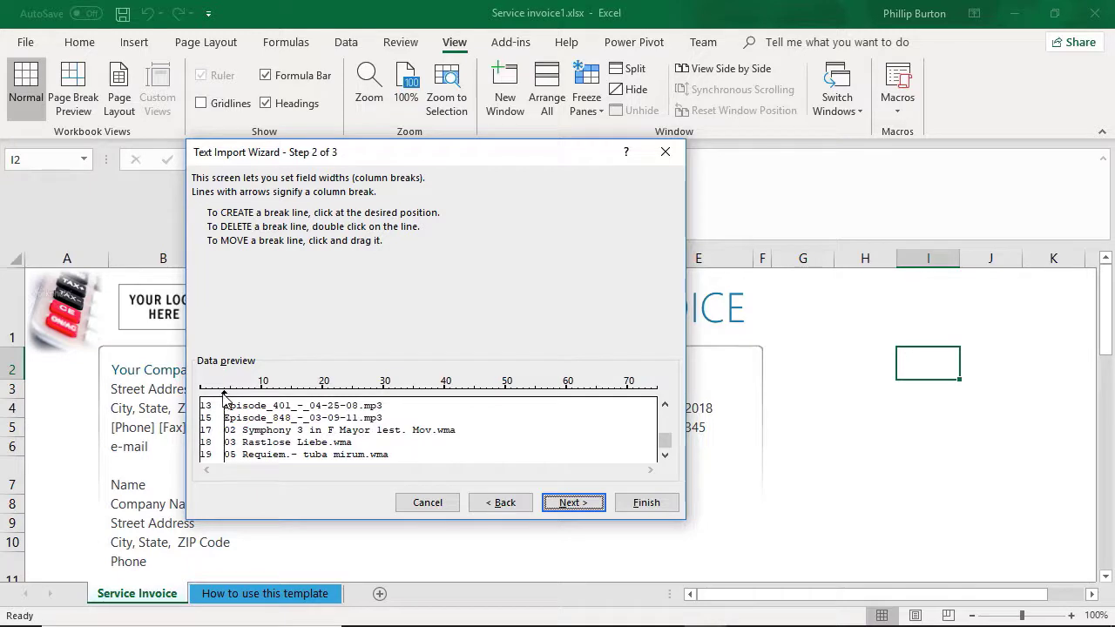
Step: Finish the MusicList2.txt import with General column formats and select the imported data in A1:B10
click(571, 504)
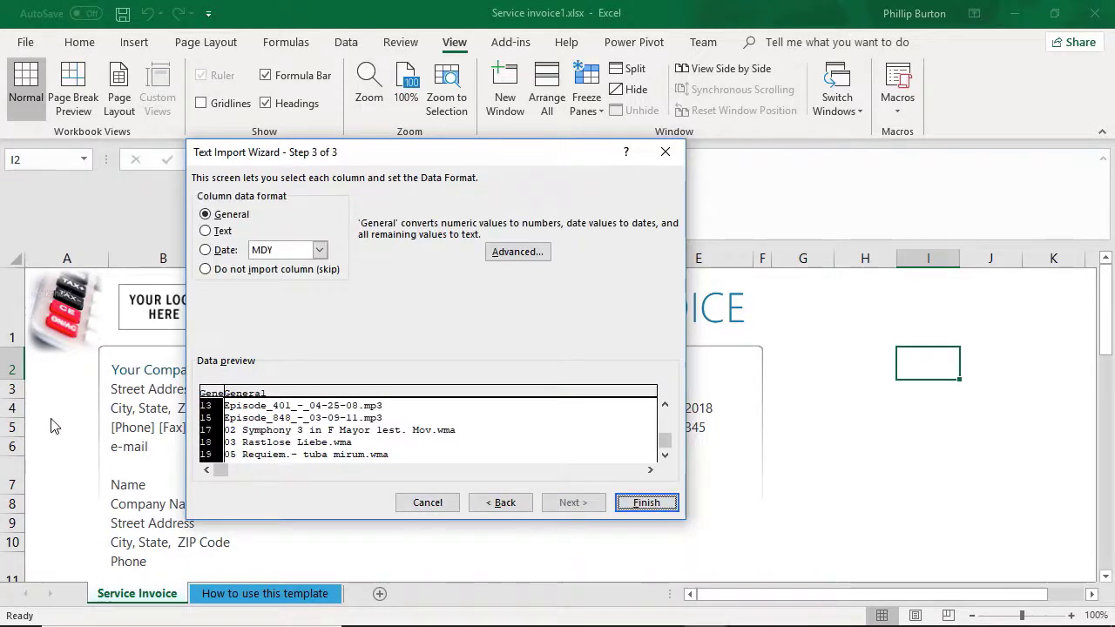
click(625, 502)
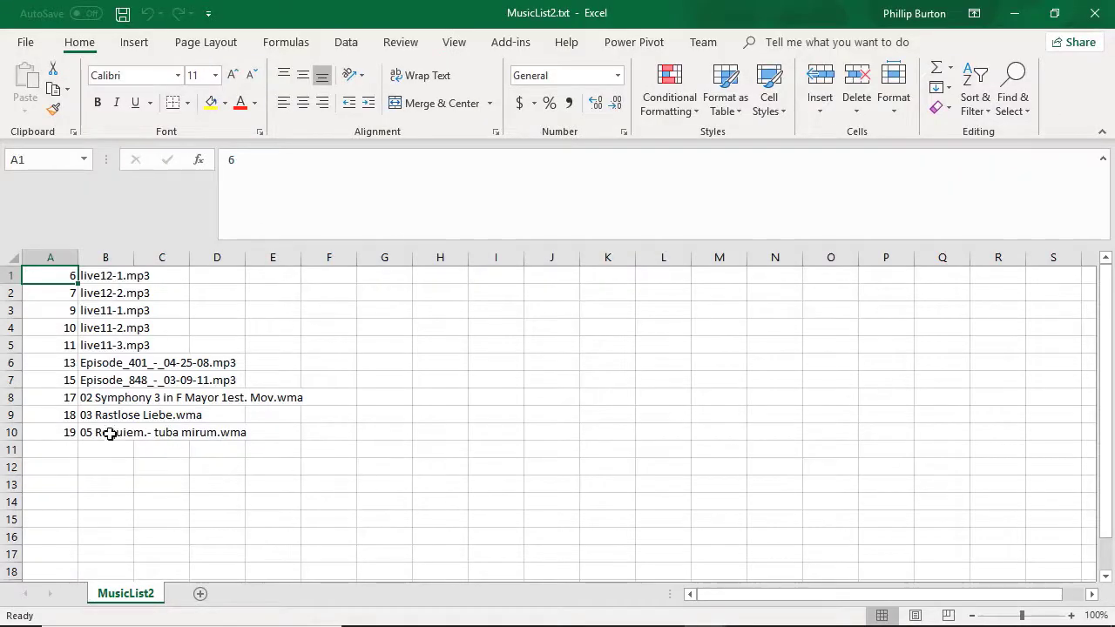
drag(75, 275, 91, 434)
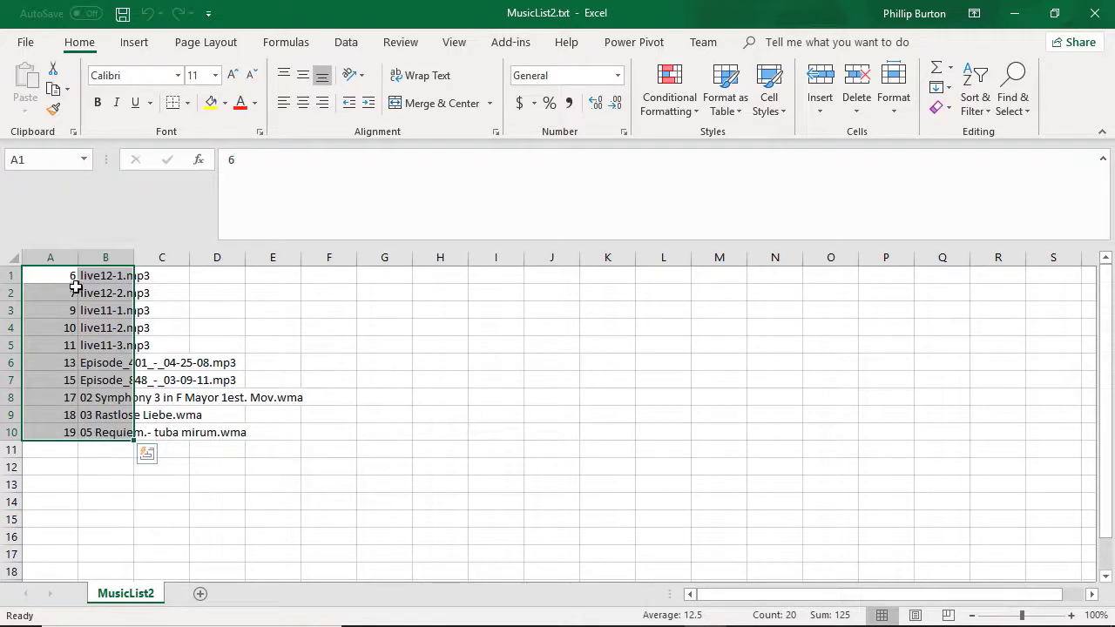
drag(70, 277, 96, 430)
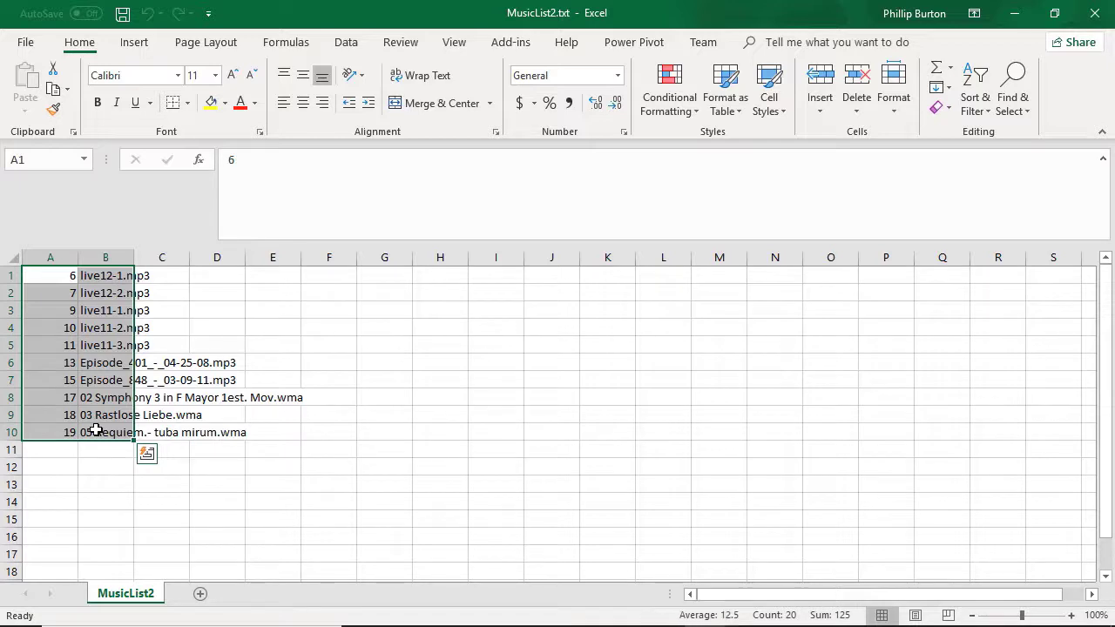
Step: Try to open MusicList.pdf from the Level 1 Session 2 folder, declining to open it despite the format mismatch
click(27, 43)
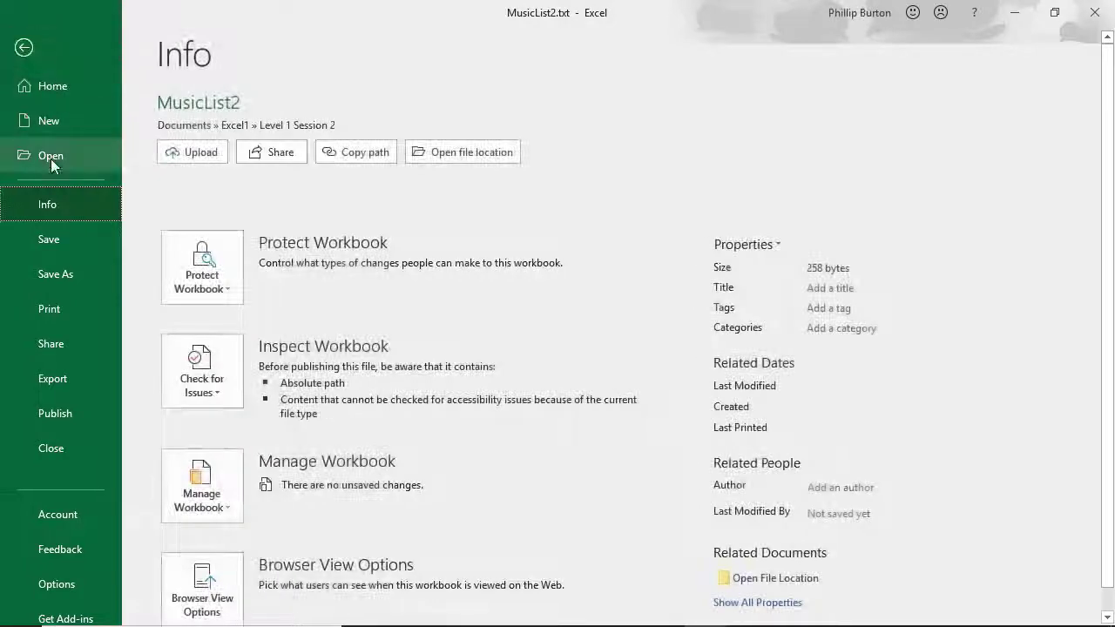
click(50, 157)
click(242, 352)
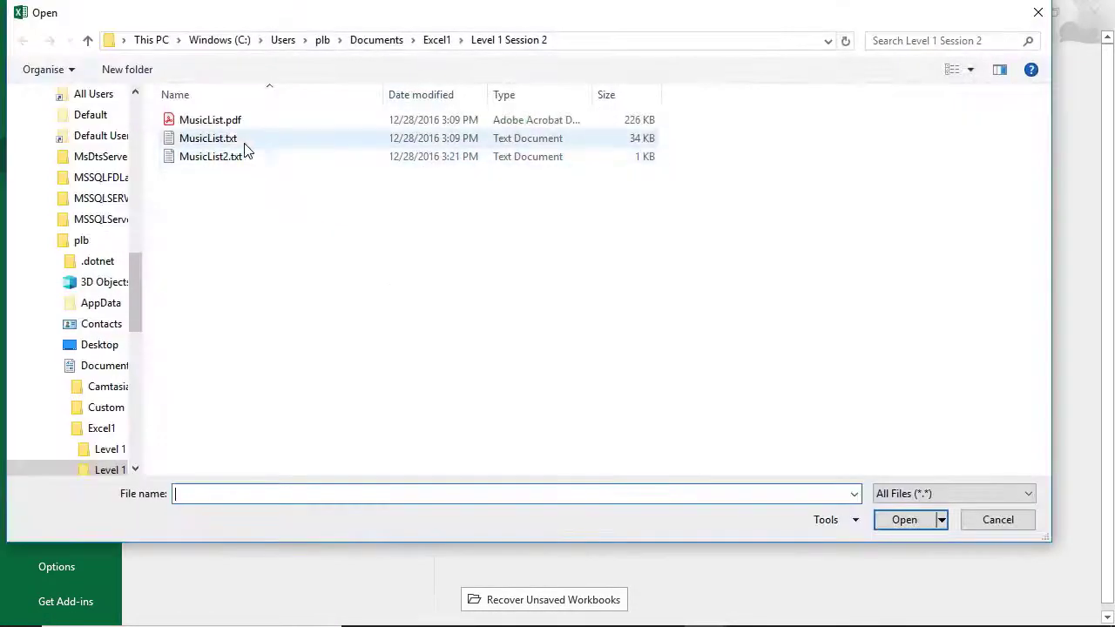
click(229, 123)
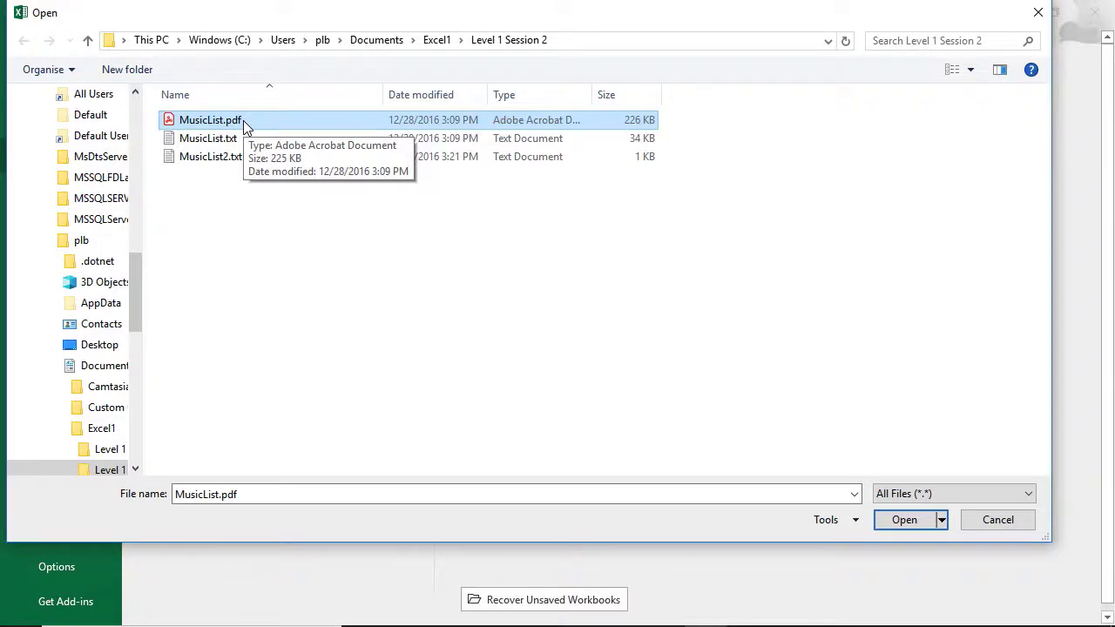
double_click(243, 120)
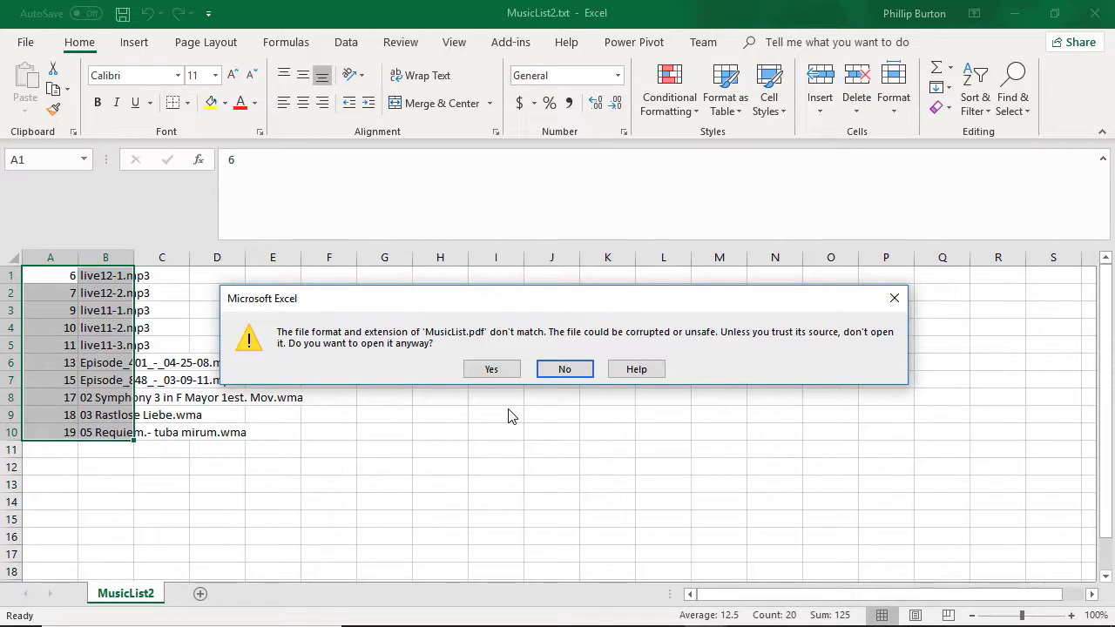
click(563, 369)
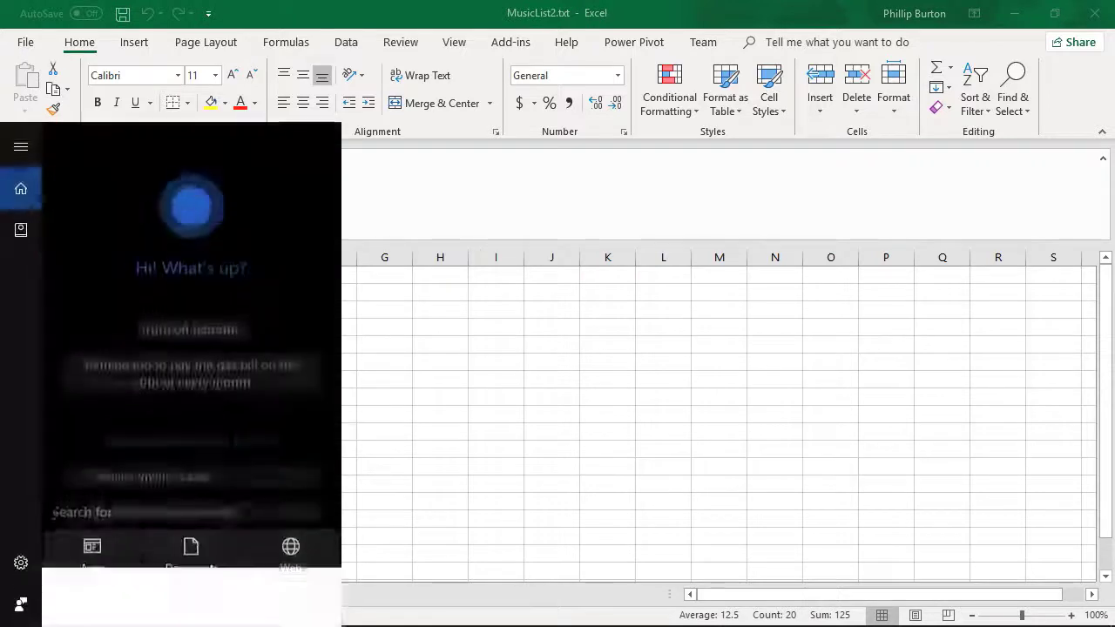
Step: Switch to Word and start browsing this computer for a document to open
text(word)
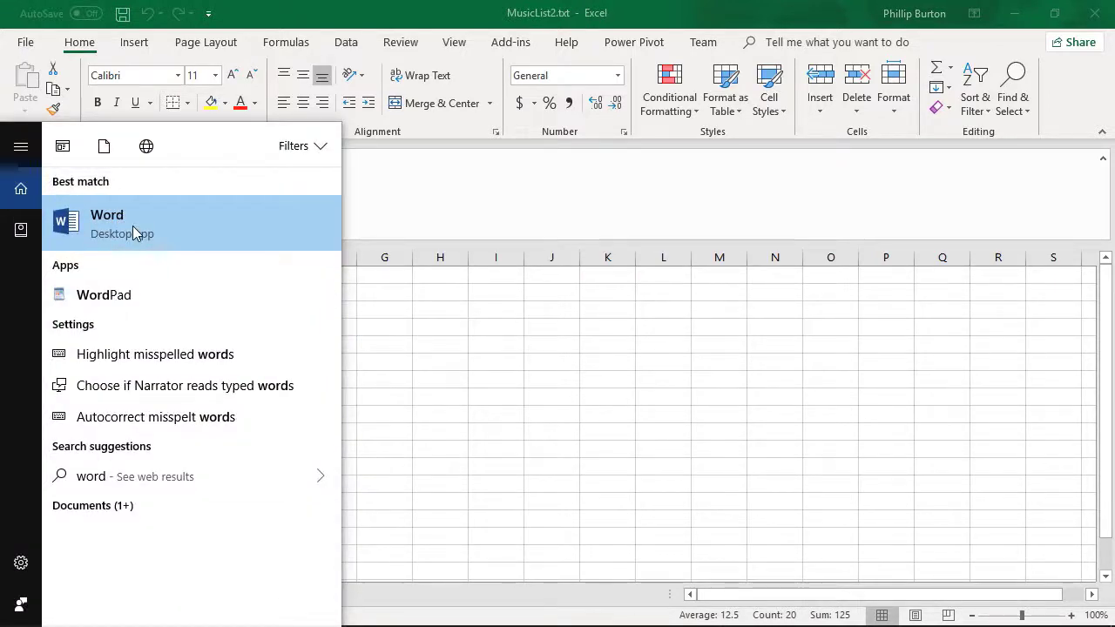
click(132, 226)
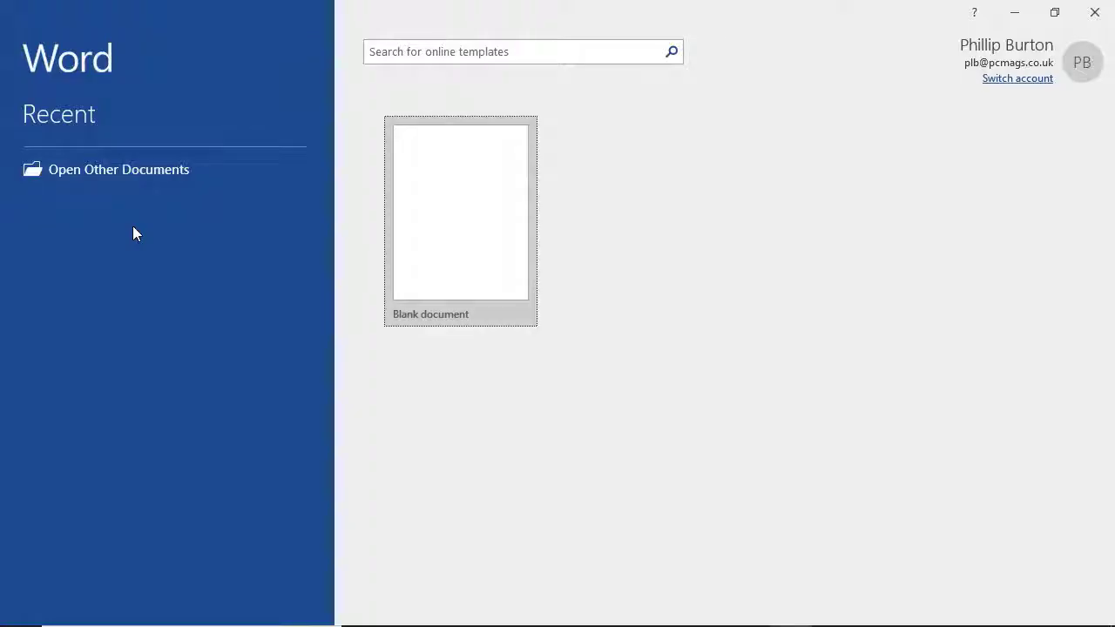
click(142, 517)
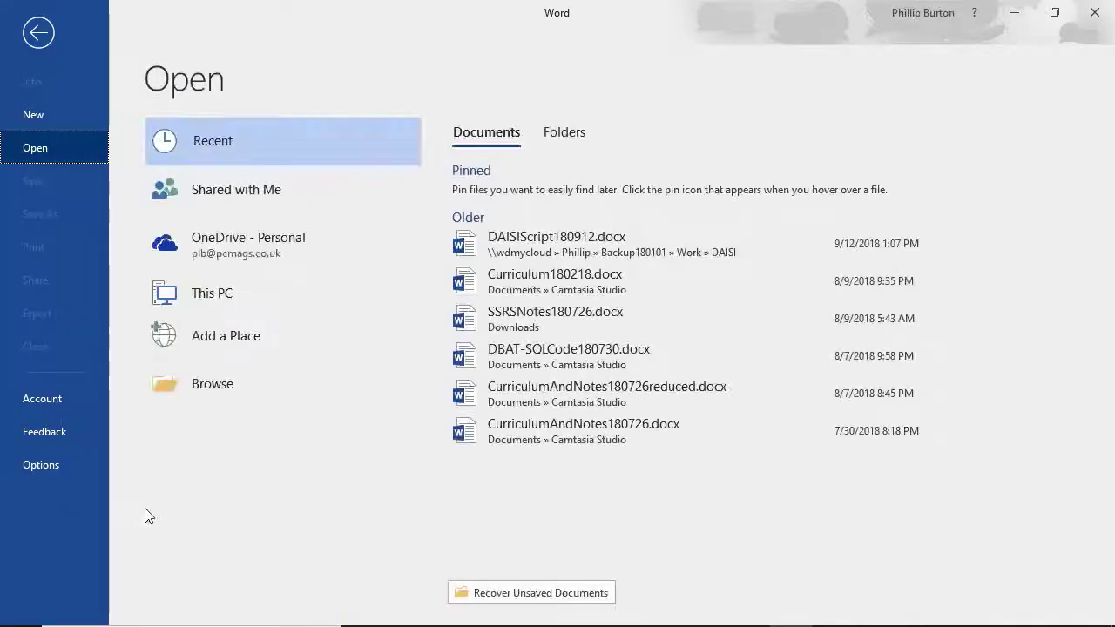
click(224, 388)
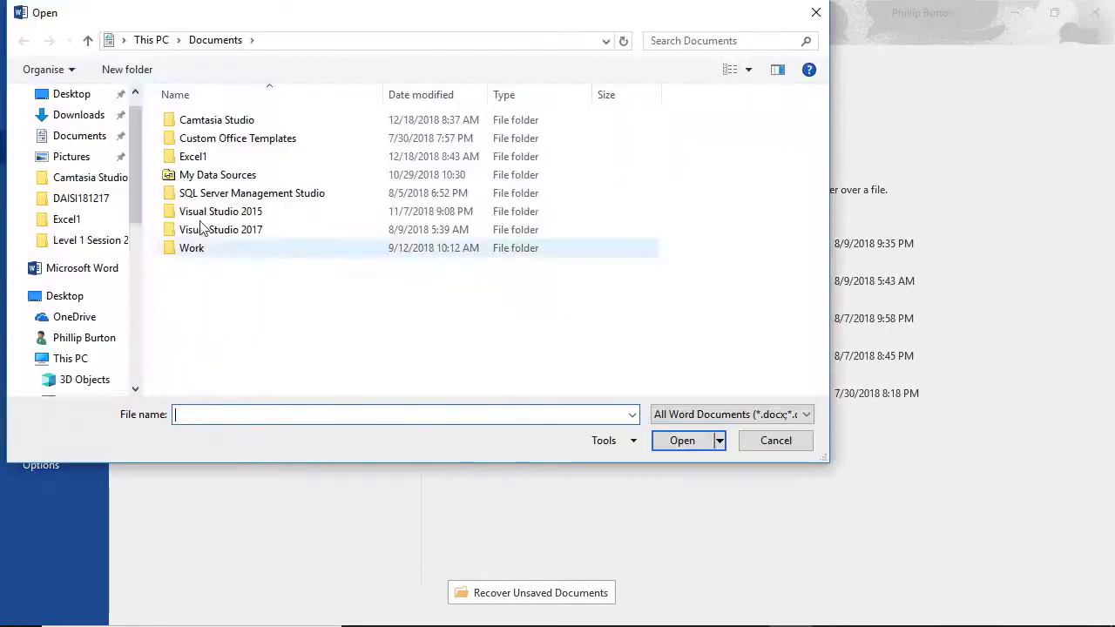
Step: Open MusicList.pdf from the Level 1 Session 2 folder inside Excel1, accepting its conversion to an editable Word document
double_click(220, 157)
double_click(219, 138)
double_click(217, 123)
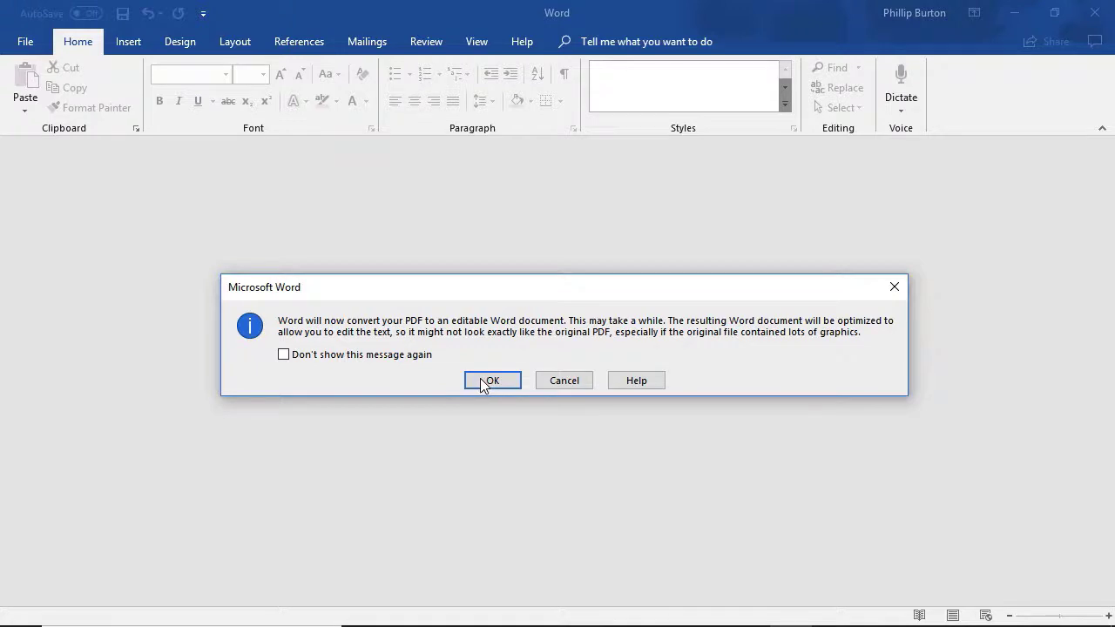
click(491, 381)
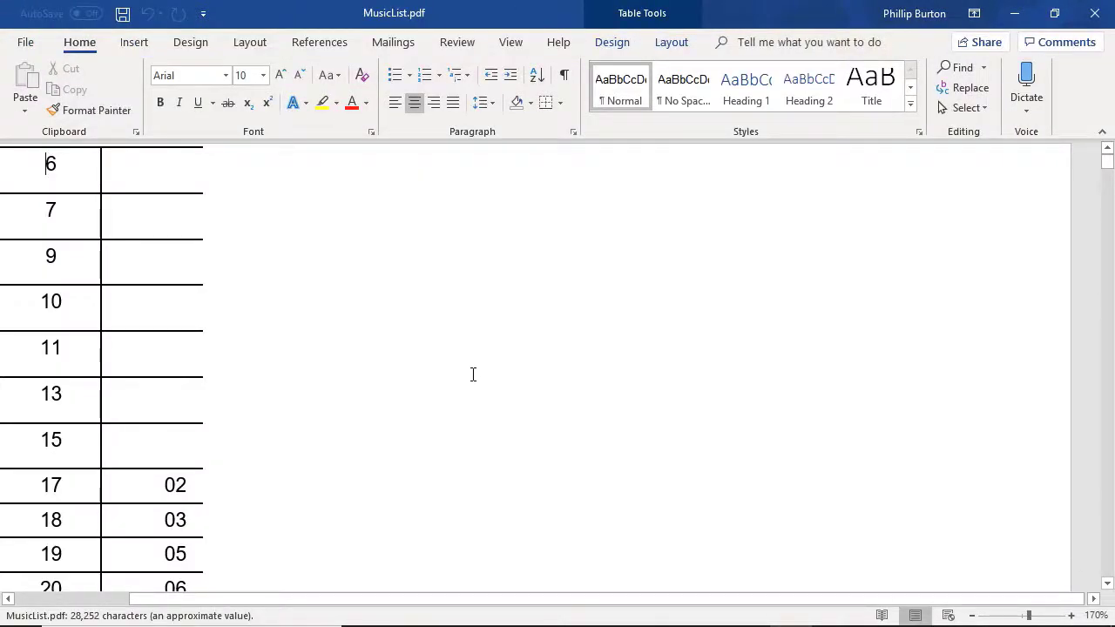
Step: Inspect the converted MusicList.pdf table by selecting some of its rows, and close the document to return to Excel
drag(36, 164, 288, 512)
click(103, 508)
scroll(354, 371, down, 3)
scroll(354, 371, up, 20)
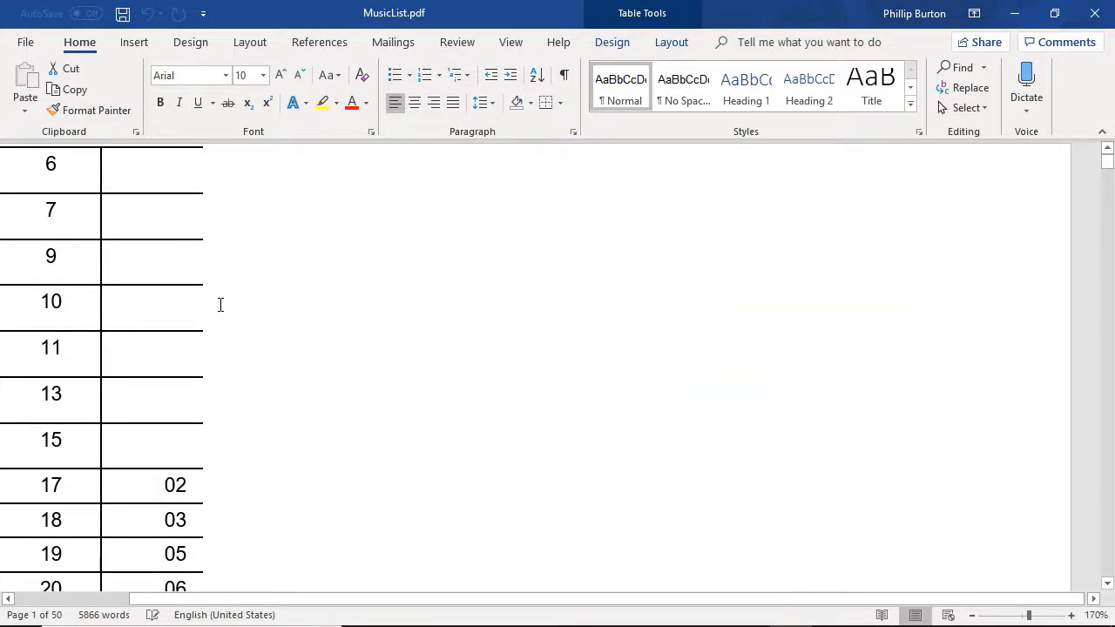
click(1093, 13)
click(581, 358)
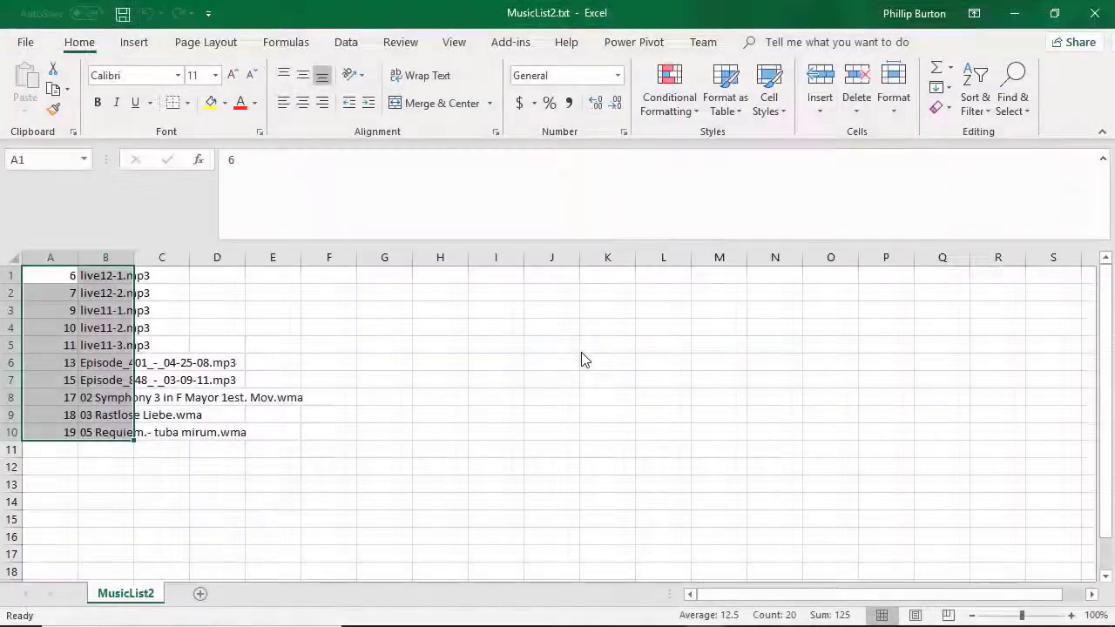
Step: Browse for a file to open in Excel and list the file types available for opening
click(41, 43)
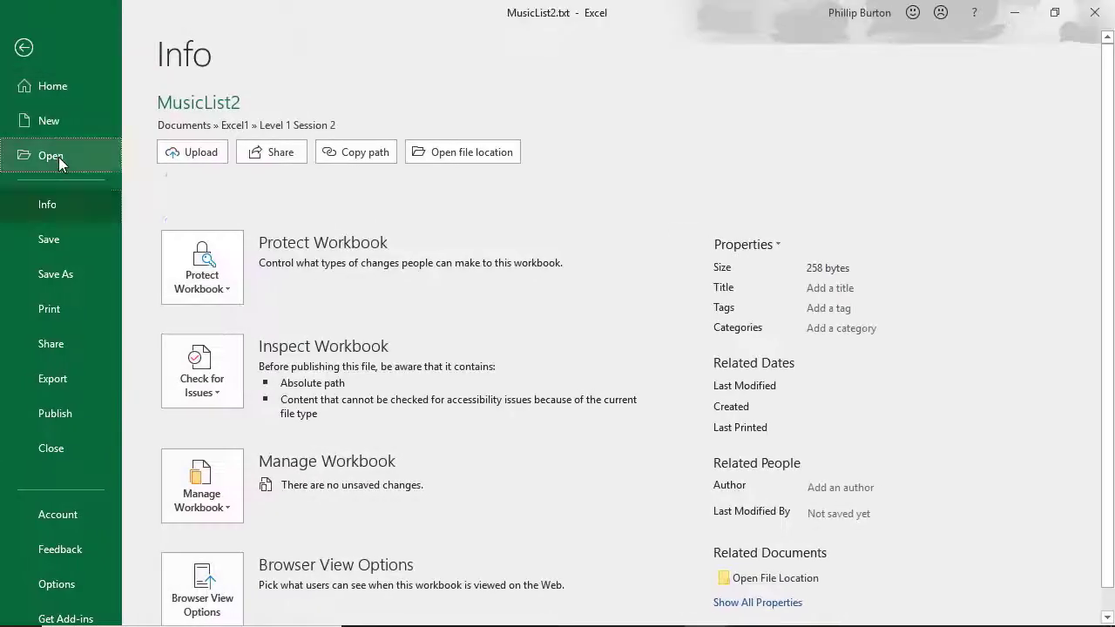
click(57, 156)
click(272, 359)
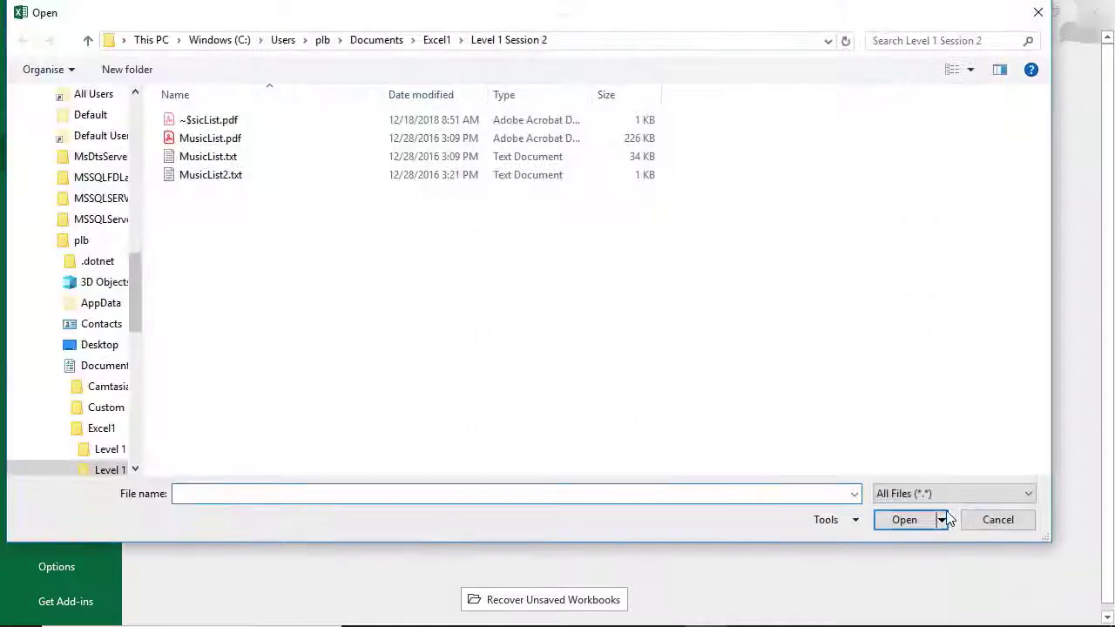
click(958, 491)
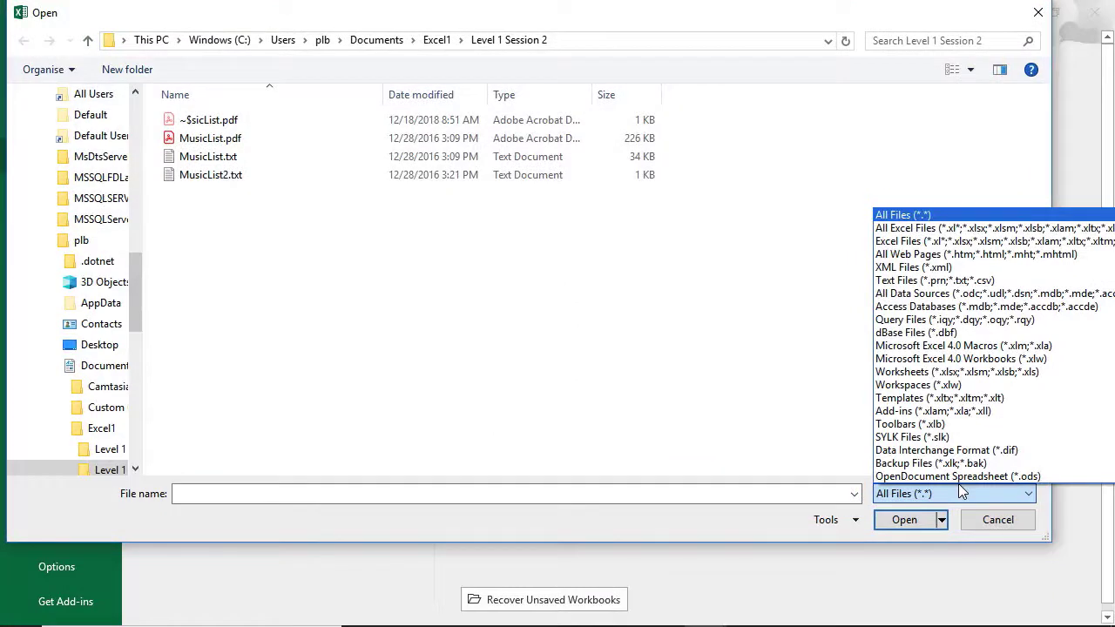